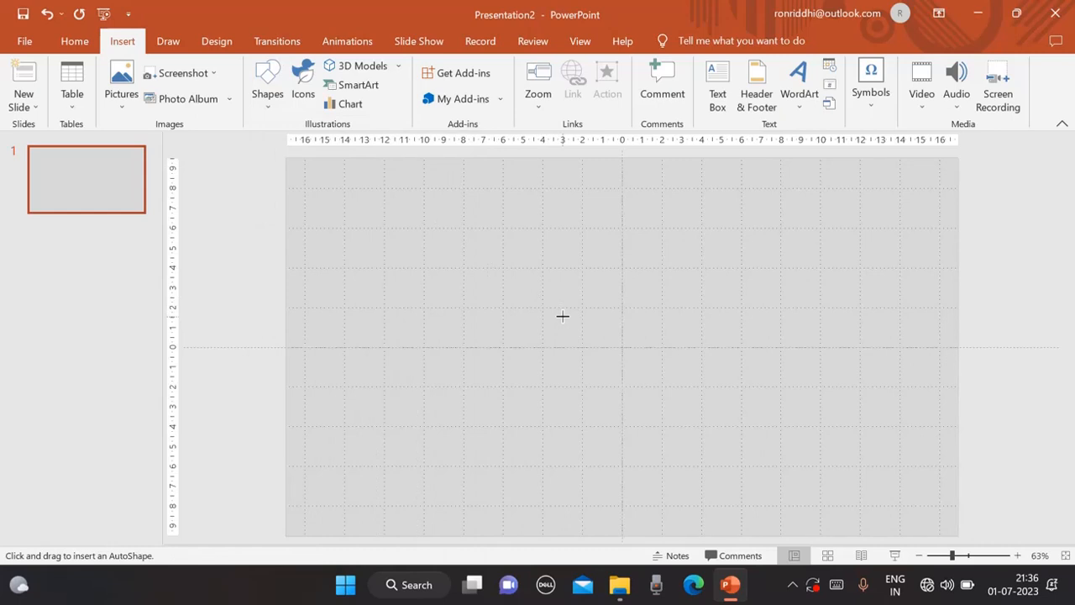
Draw a circle about 2.19 cm across at the centre of the slide.
{"action": "right_click", "coordinate": [563, 317]}
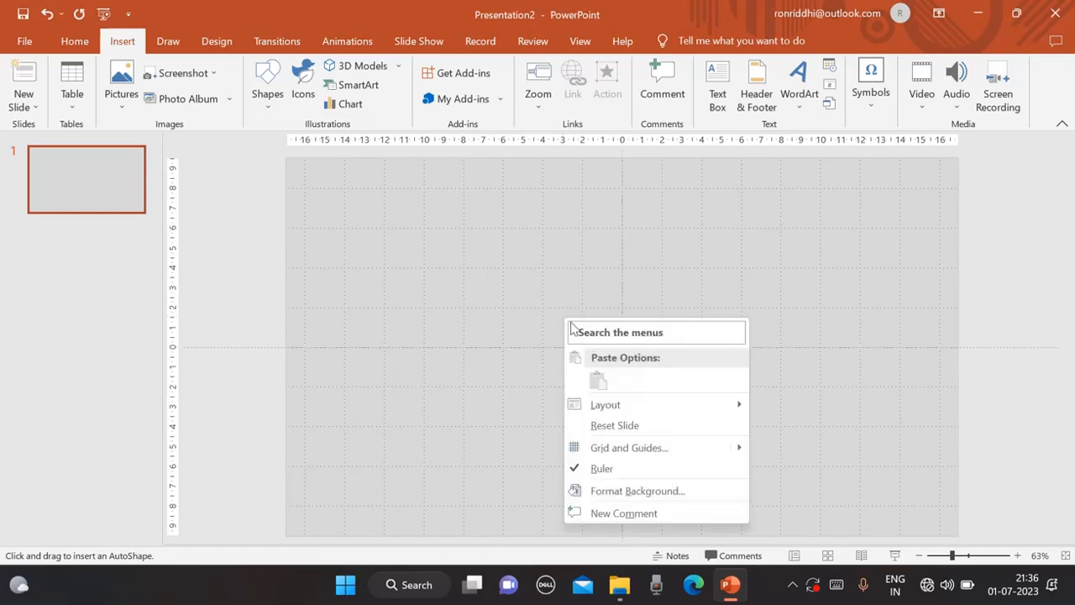
{"action": "left_click", "coordinate": [495, 303]}
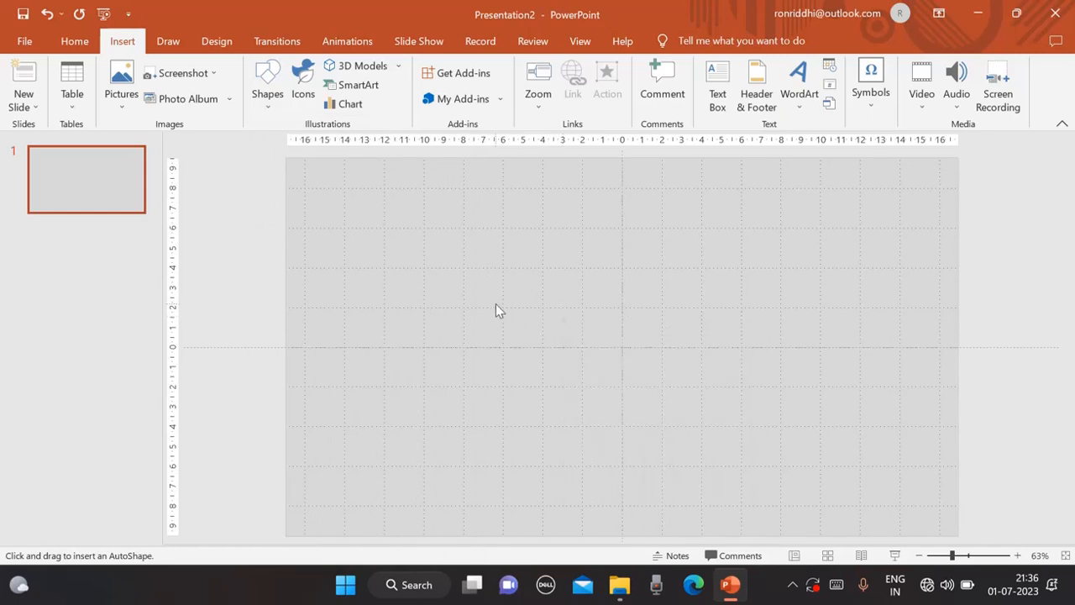
{"action": "left_click_drag", "start_coordinate": [496, 303], "coordinate": [619, 346]}
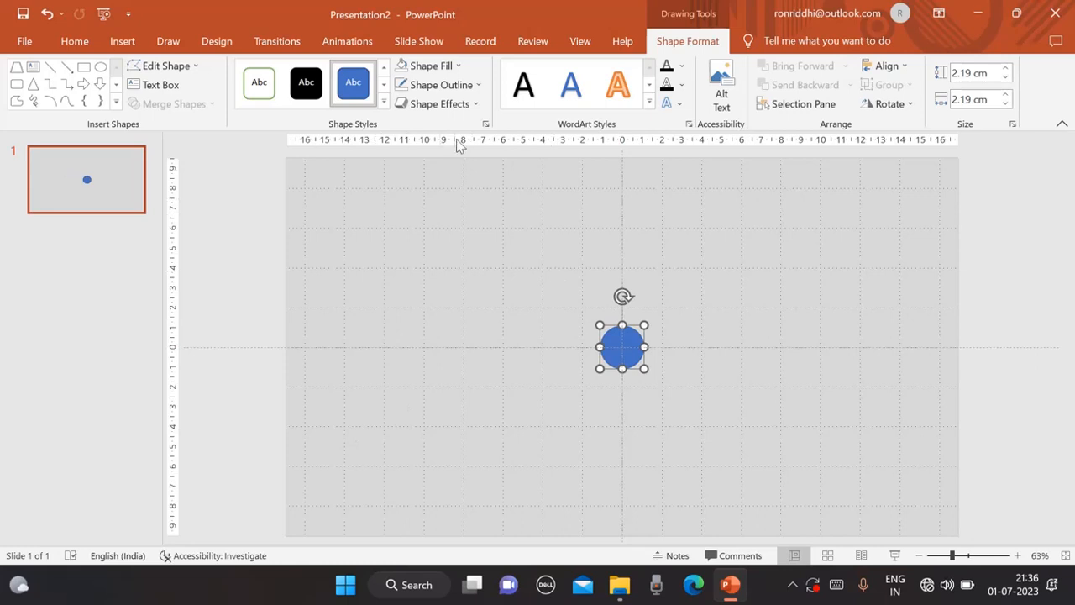
Remove the circle's outline and fill it with Blue-Gray, Text 2, Darker 50%.
{"action": "left_click", "coordinate": [478, 85]}
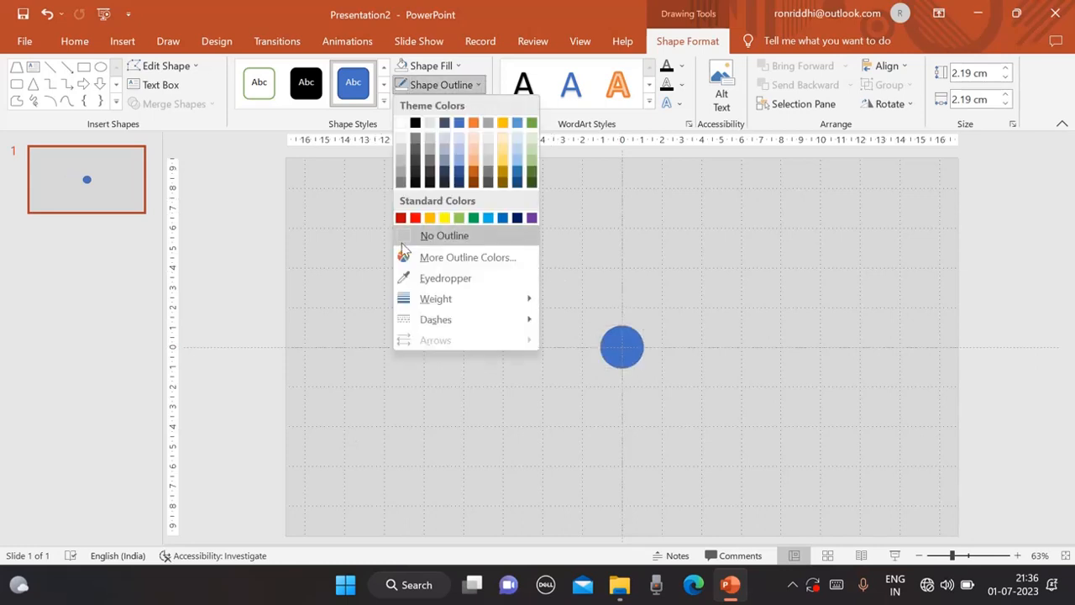
{"action": "left_click", "coordinate": [428, 236]}
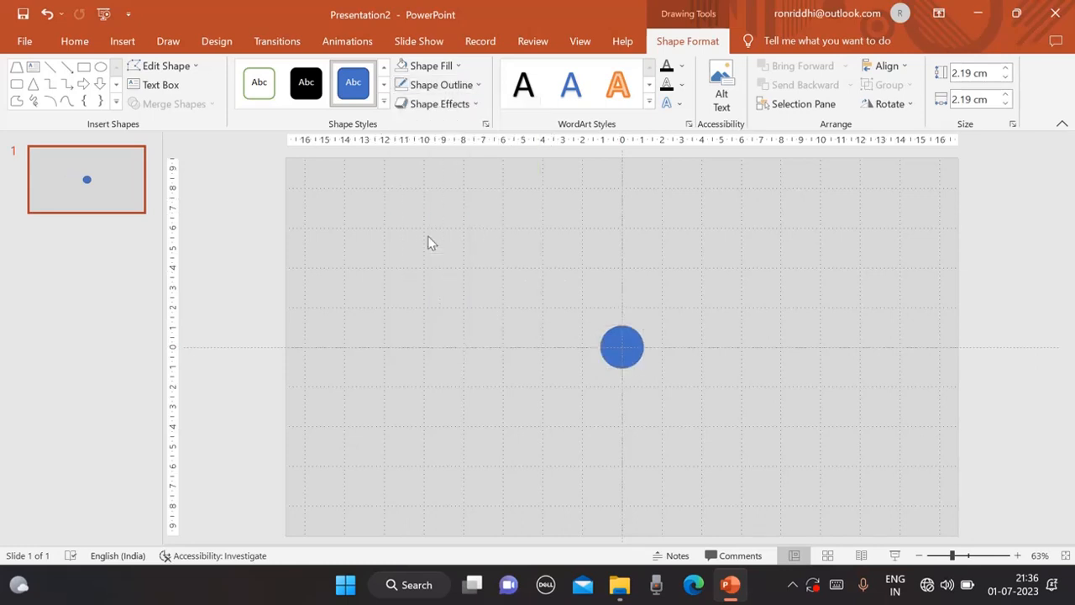
{"action": "left_click", "coordinate": [459, 66]}
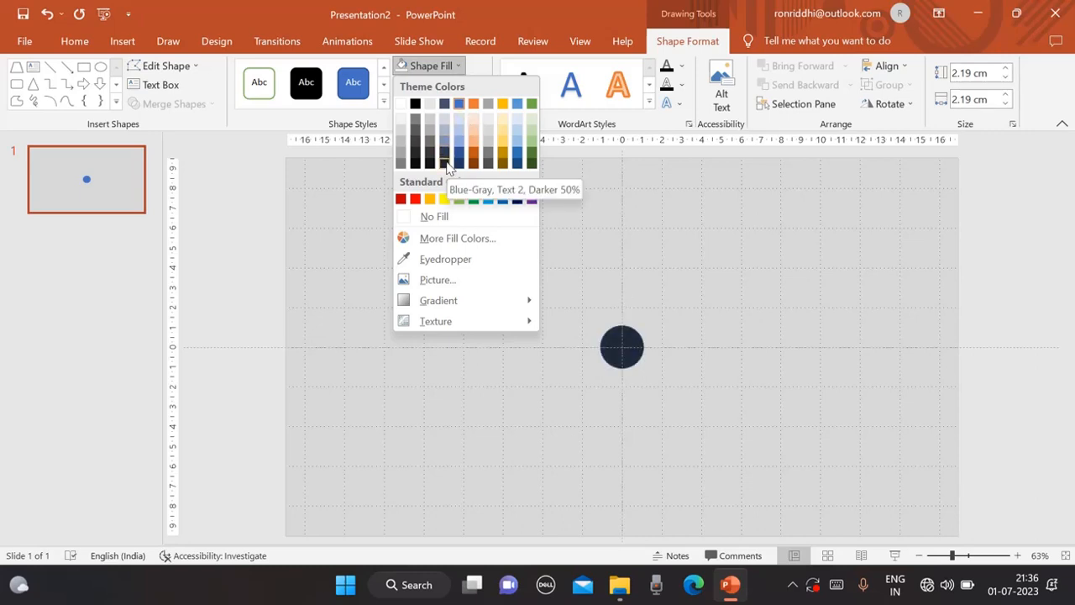
{"action": "left_click", "coordinate": [446, 162]}
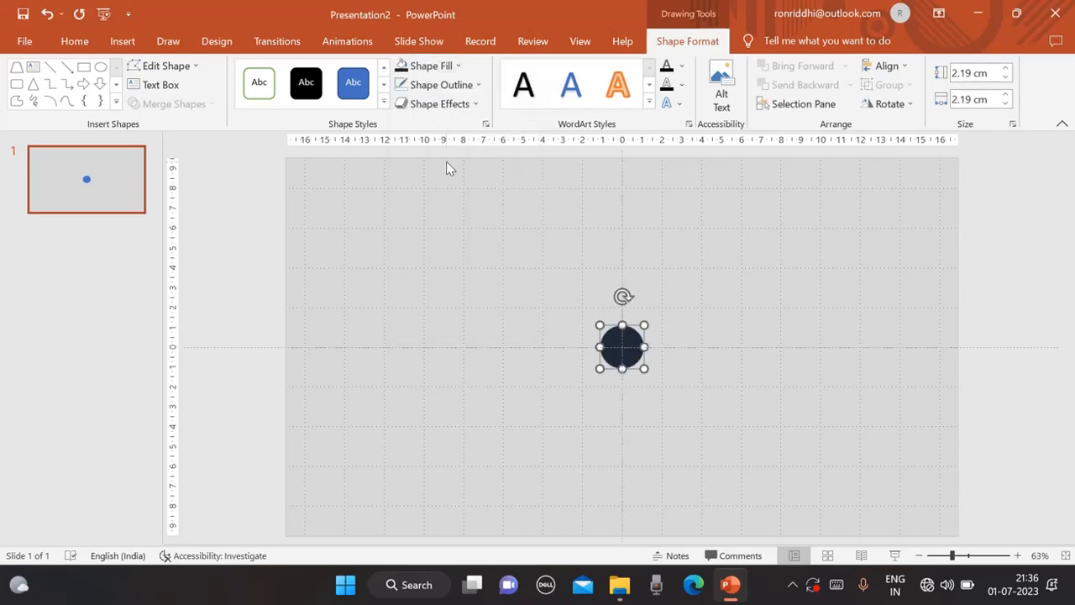
{"action": "left_click", "coordinate": [485, 266]}
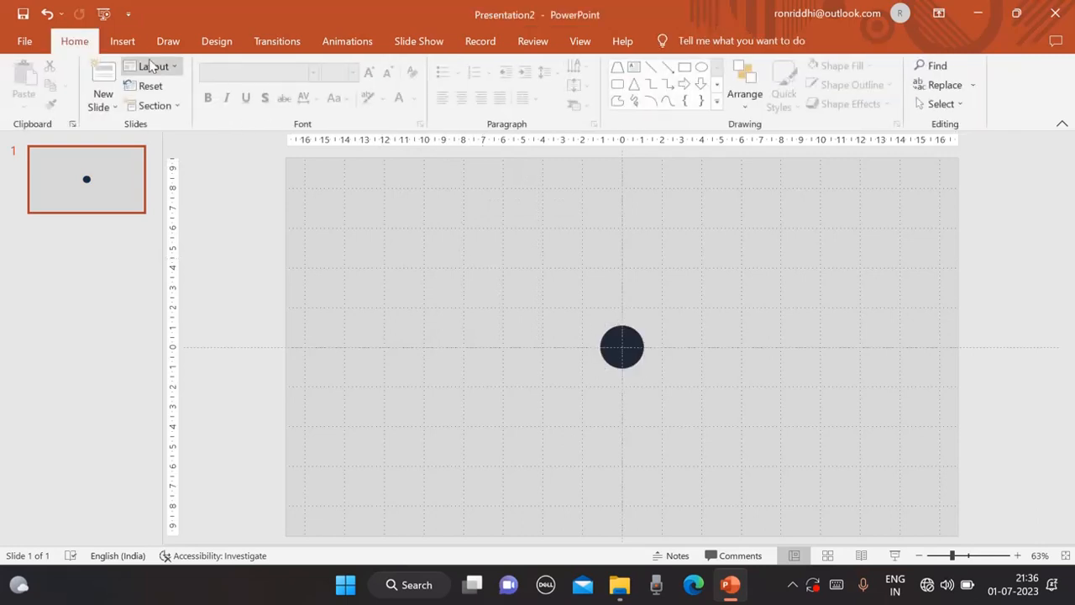
Draw a second, smaller circle over the first and resize it to about 1.1 cm across.
{"action": "left_click", "coordinate": [122, 43]}
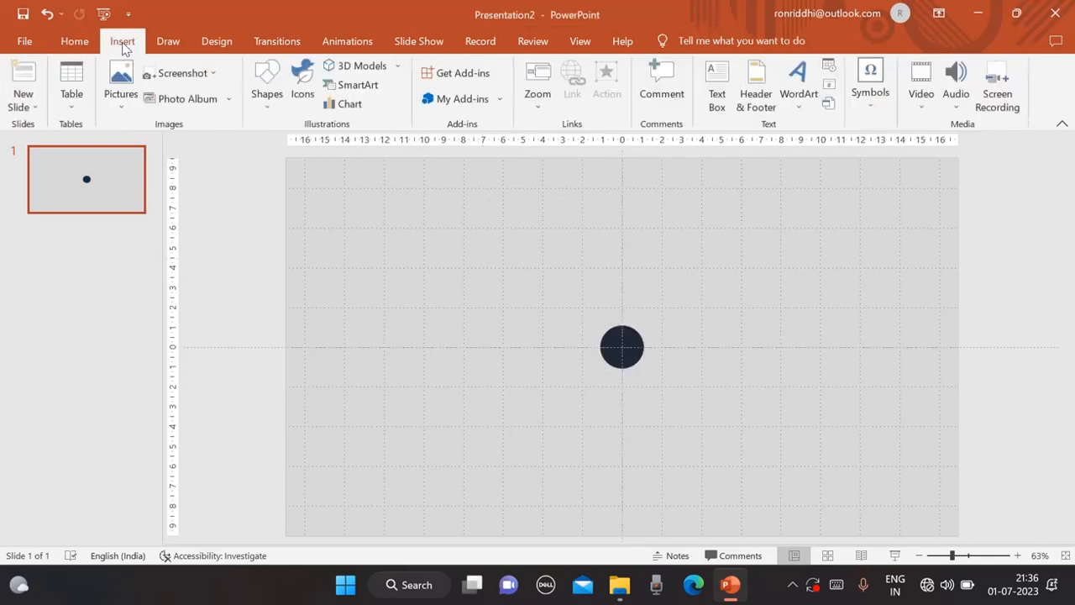
{"action": "left_click", "coordinate": [271, 107]}
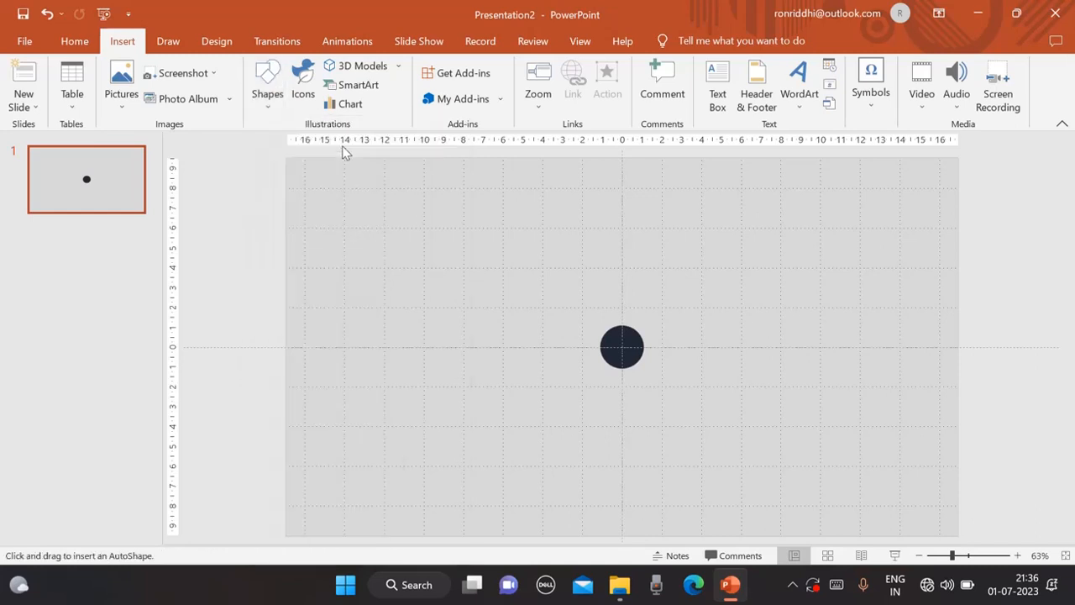
{"action": "left_click", "coordinate": [343, 142]}
{"action": "mouse_move", "coordinate": [435, 257]}
{"action": "left_mouse_down"}
{"action": "mouse_move", "coordinate": [461, 289]}
{"action": "mouse_move", "coordinate": [626, 348]}
{"action": "left_mouse_up"}
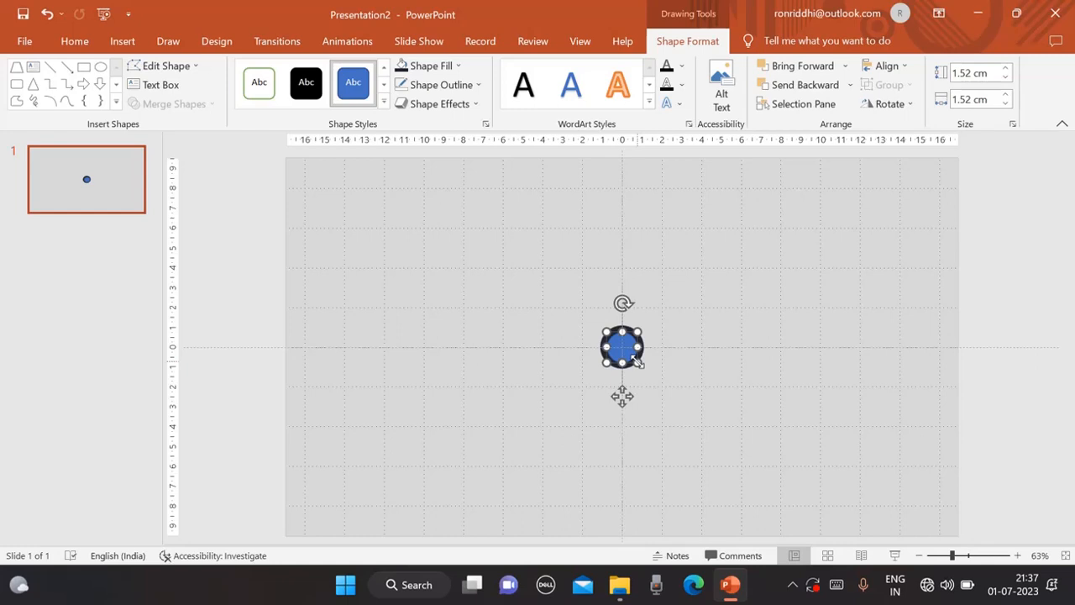
{"action": "left_click_drag", "start_coordinate": [638, 361], "coordinate": [633, 359]}
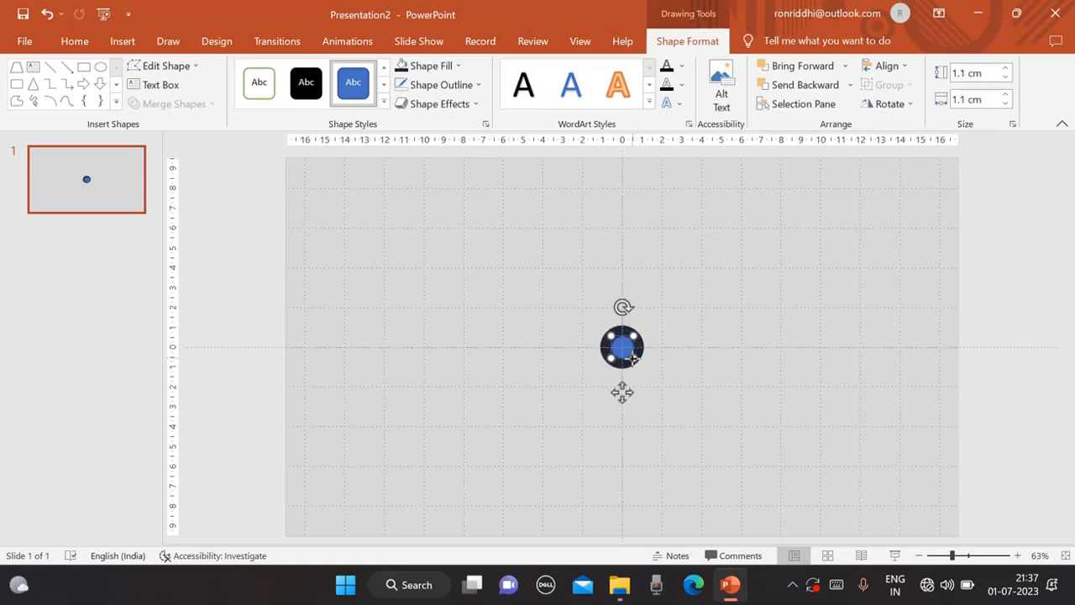
{"action": "left_click", "coordinate": [685, 364]}
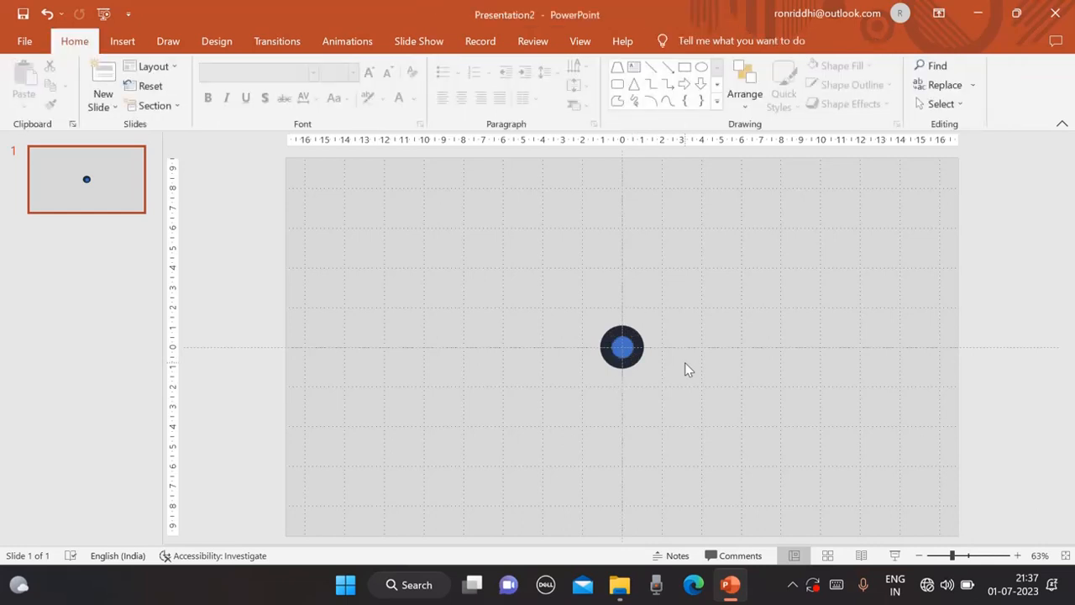
Remove the small circle's outline and fill it with Gold, Accent 4, Darker 25%.
{"action": "left_click", "coordinate": [622, 348]}
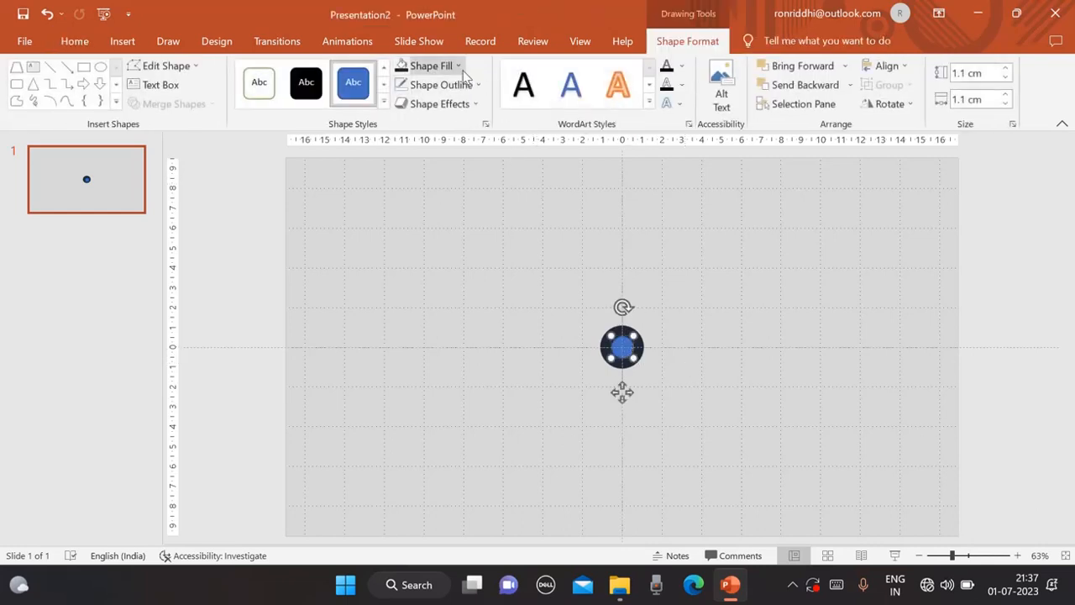
{"action": "left_click", "coordinate": [478, 85]}
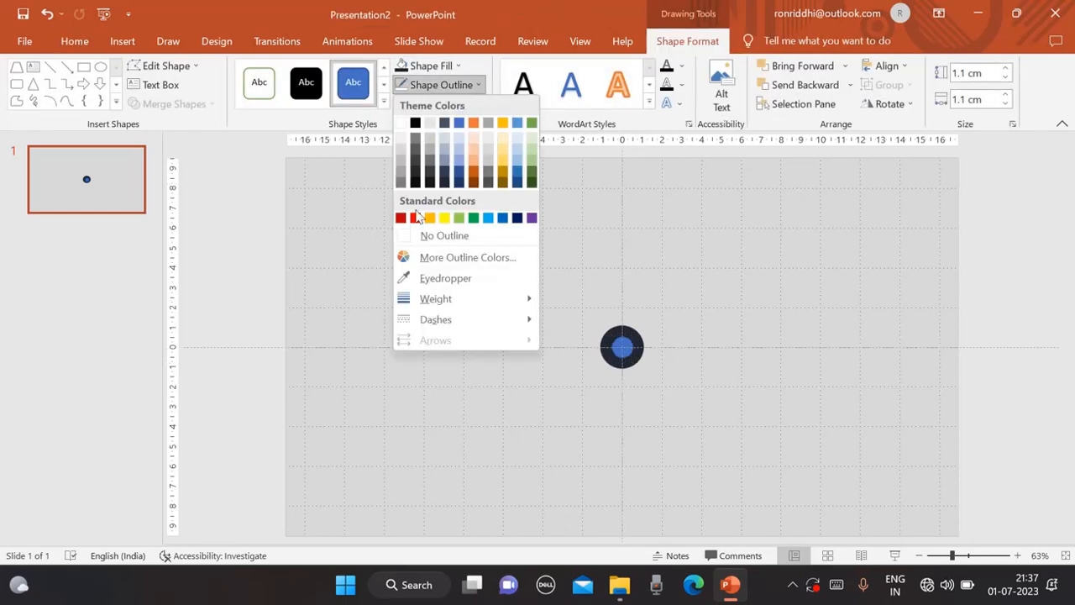
{"action": "left_click", "coordinate": [413, 238]}
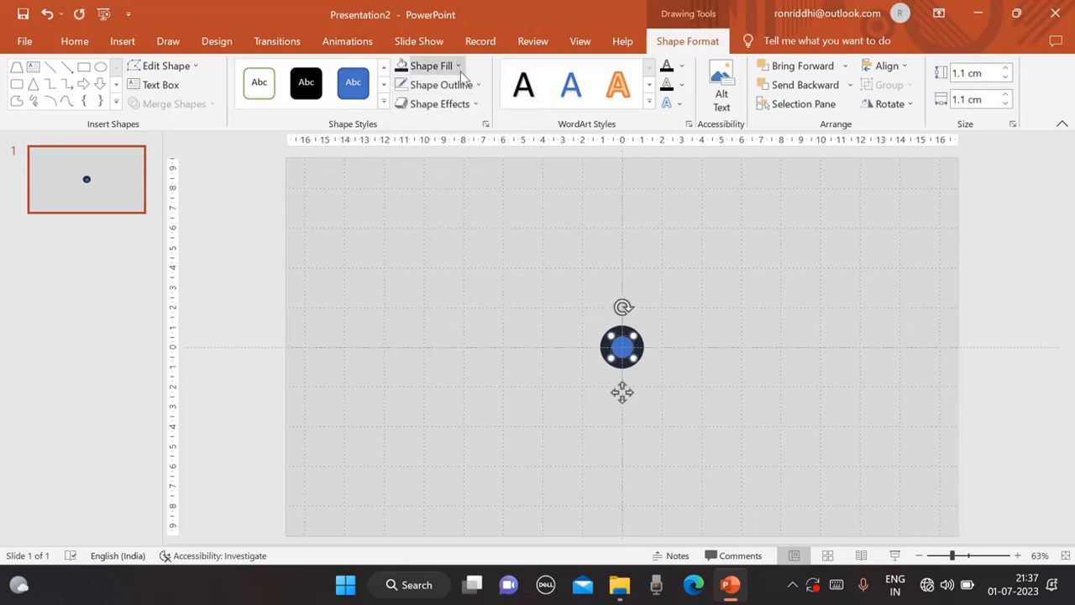
{"action": "left_click", "coordinate": [433, 65]}
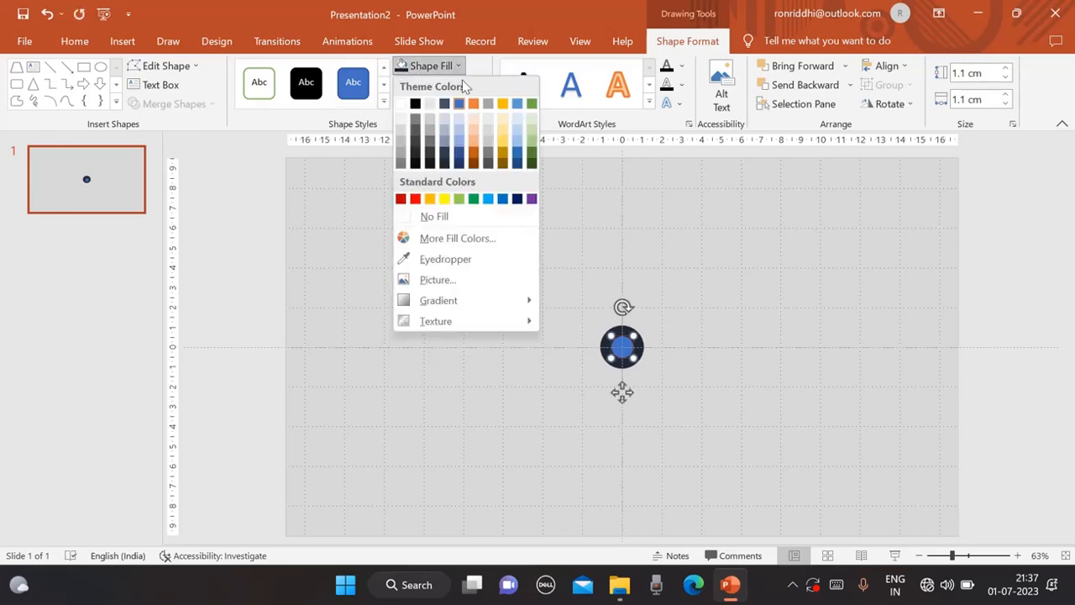
{"action": "left_click", "coordinate": [502, 154]}
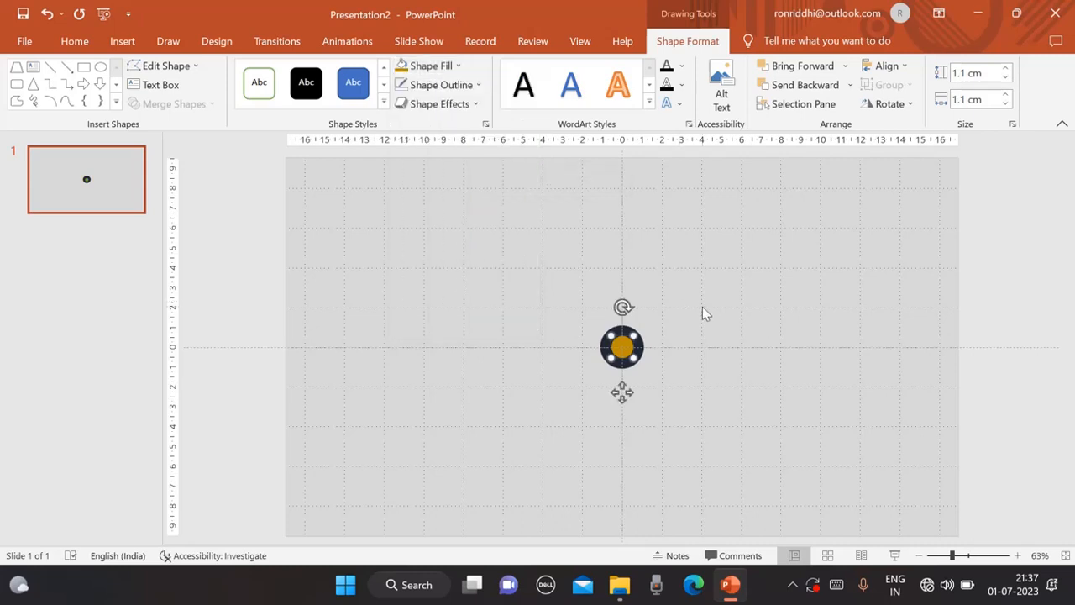
{"action": "left_click", "coordinate": [701, 338]}
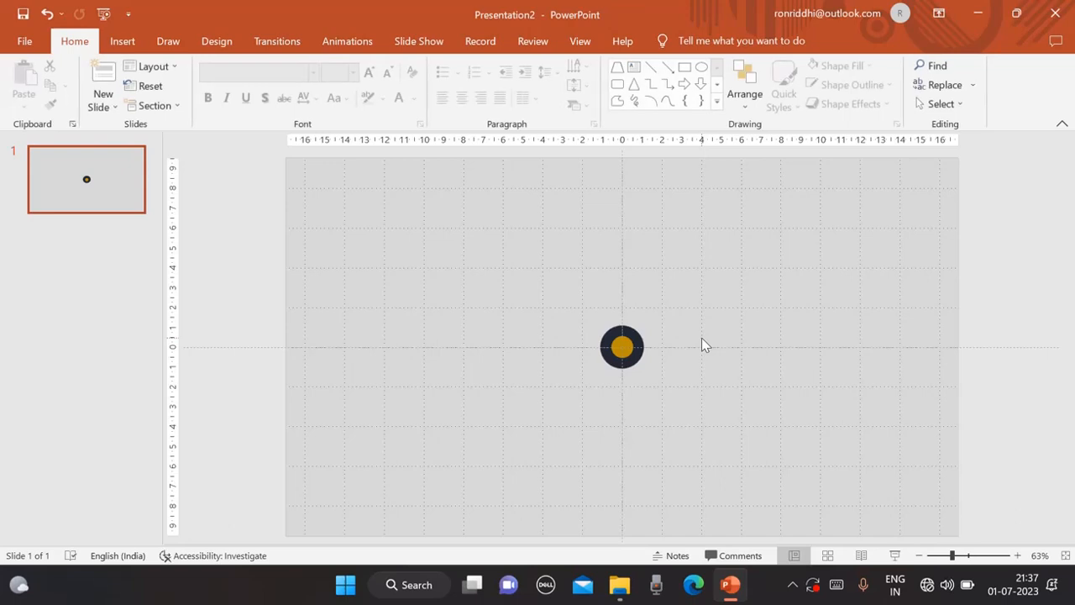
Select both circles and align them to each other's centre and middle.
{"action": "key", "text": "ctrl+a"}
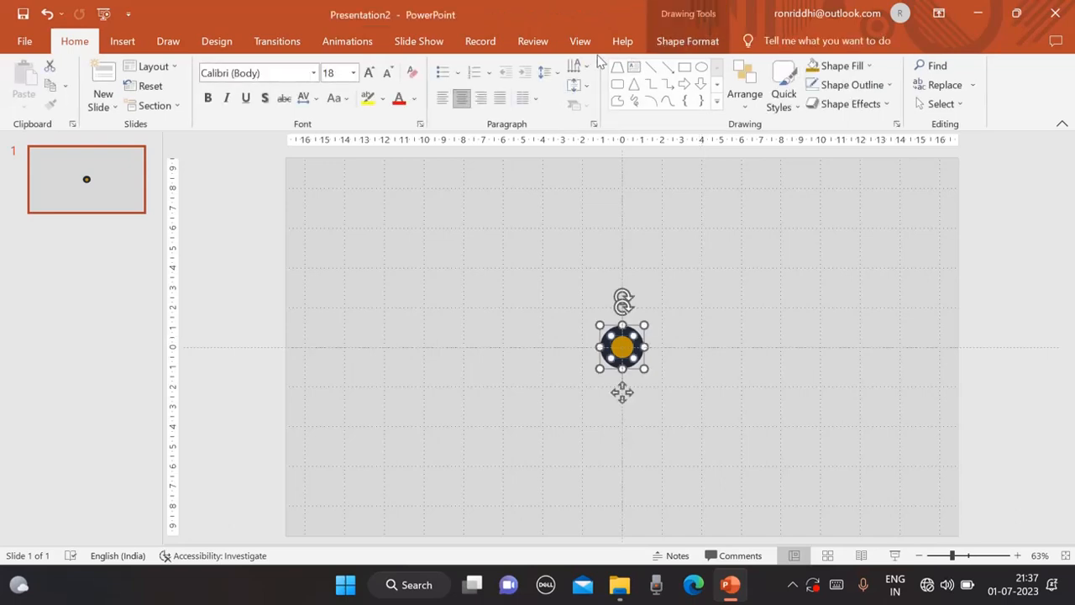
{"action": "left_click", "coordinate": [678, 43]}
{"action": "left_click", "coordinate": [892, 65]}
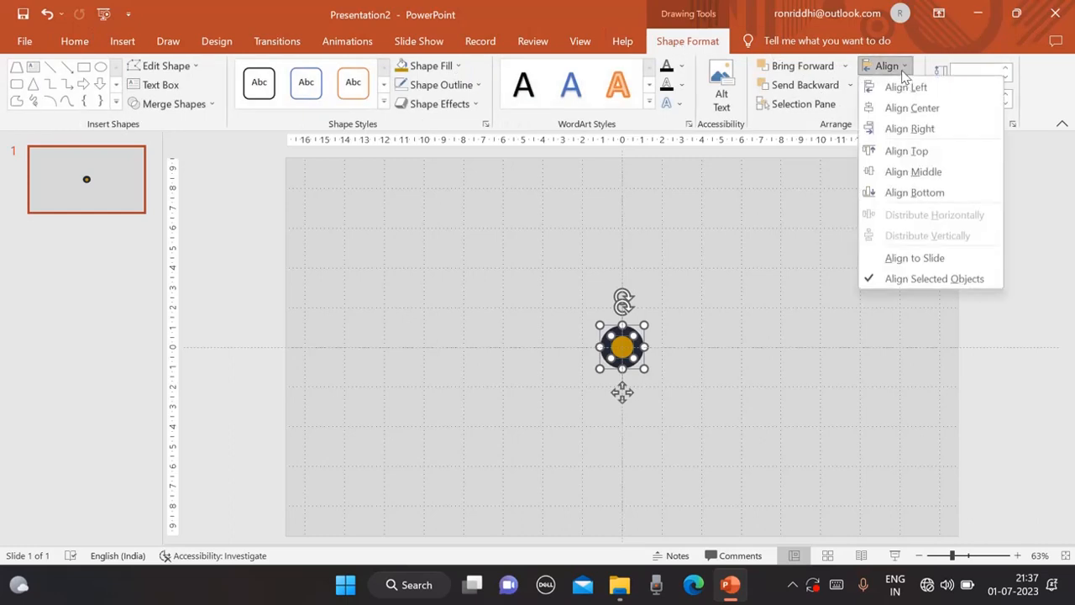
{"action": "left_click", "coordinate": [905, 109]}
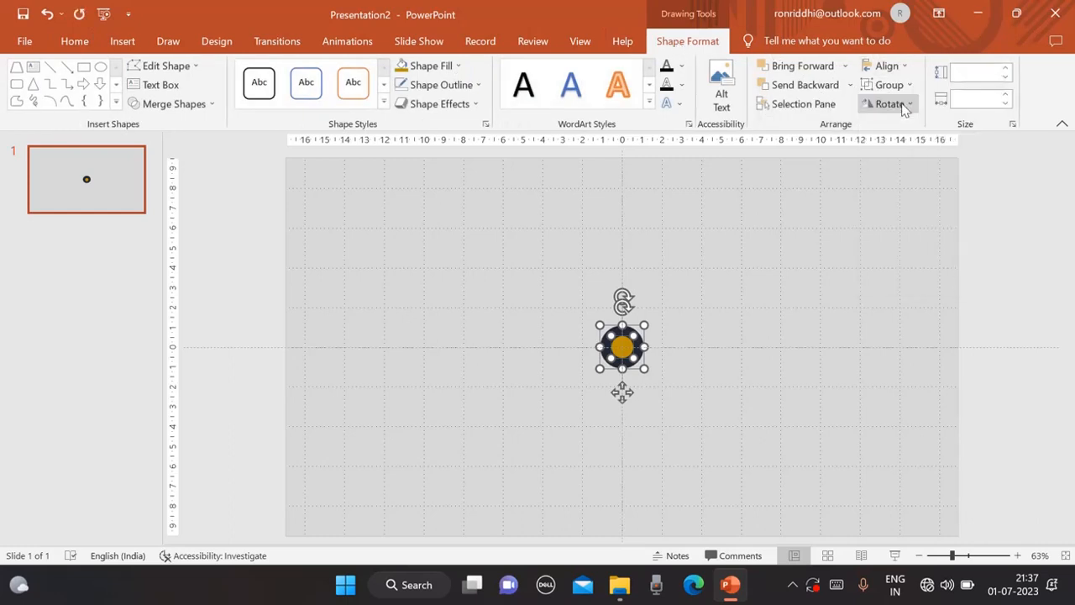
{"action": "left_click", "coordinate": [905, 69]}
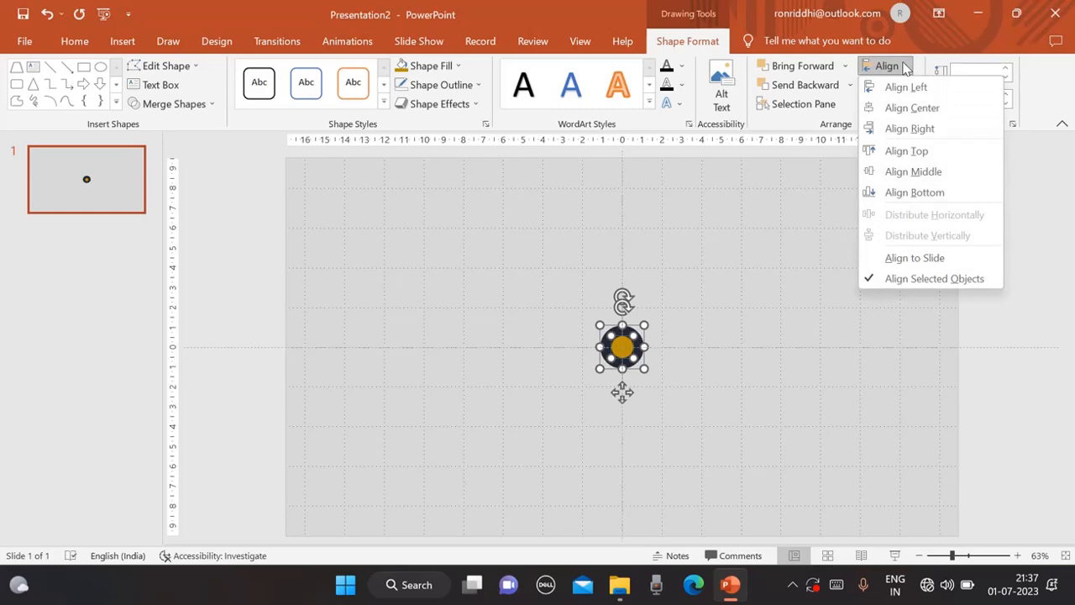
{"action": "left_click", "coordinate": [900, 172]}
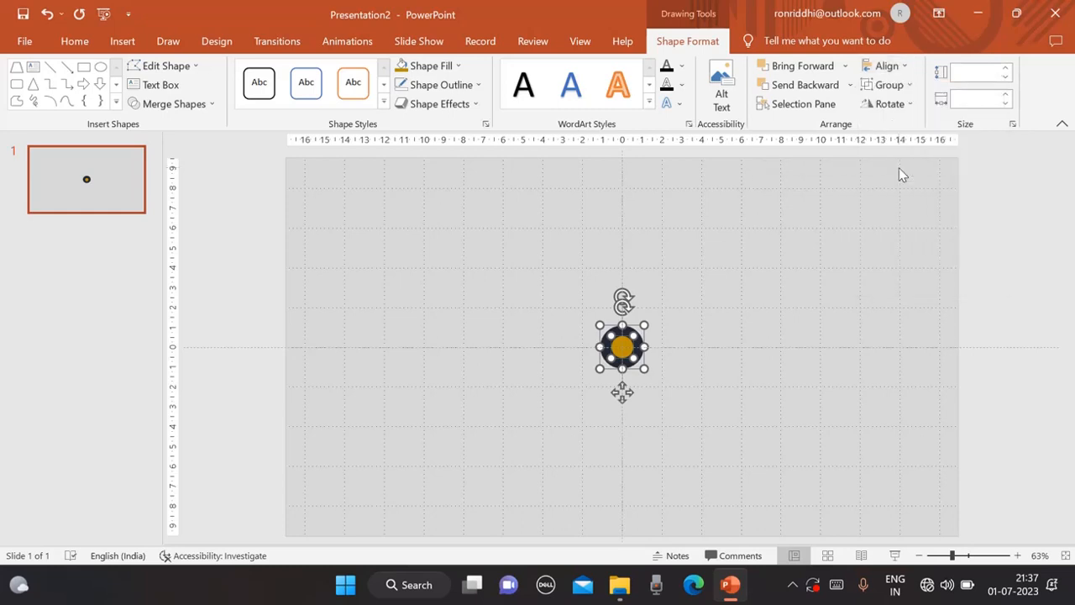
{"action": "left_click", "coordinate": [777, 303]}
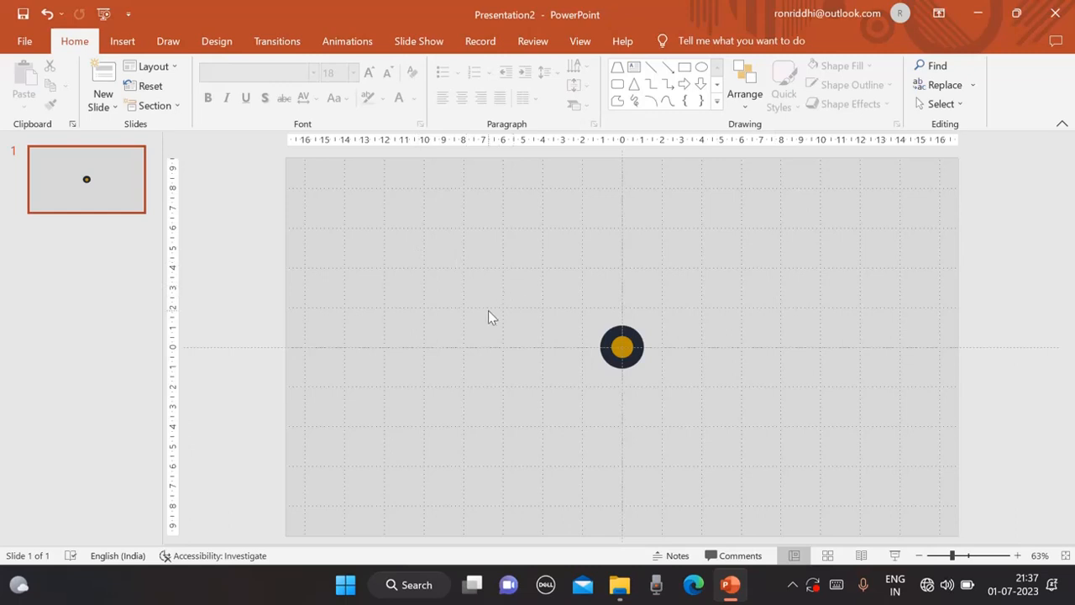
Draw a trapezoid about 6 cm tall below the circles.
{"action": "left_click", "coordinate": [122, 42]}
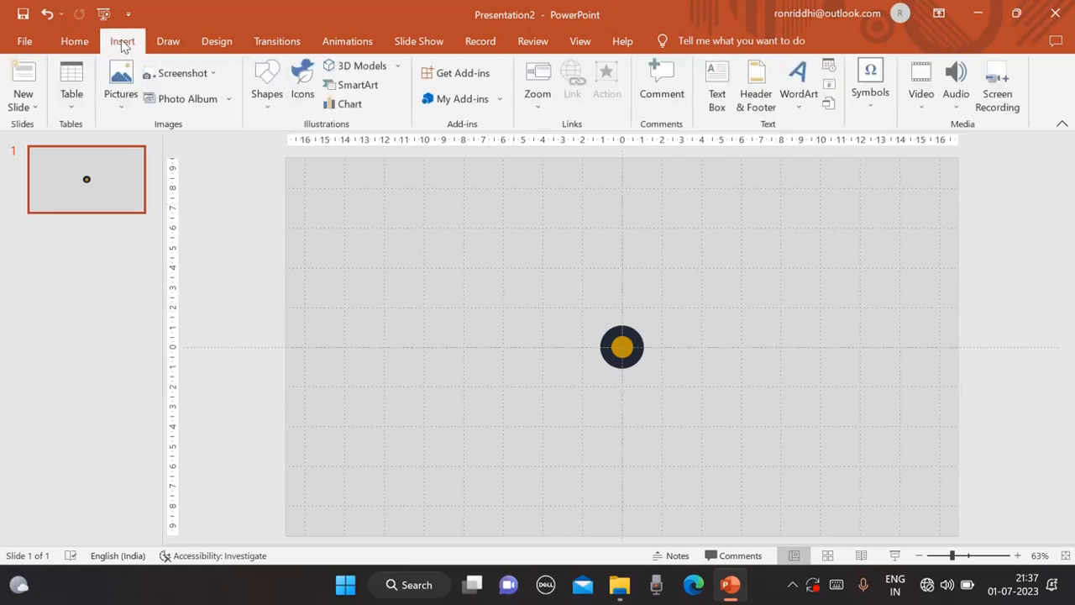
{"action": "left_click", "coordinate": [266, 107]}
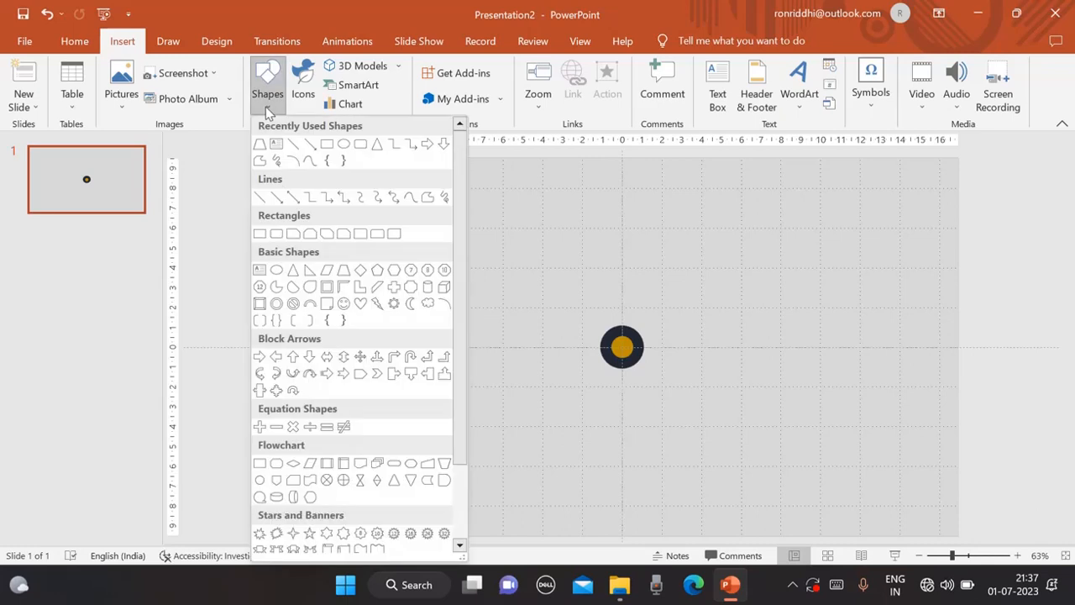
{"action": "left_click", "coordinate": [345, 272]}
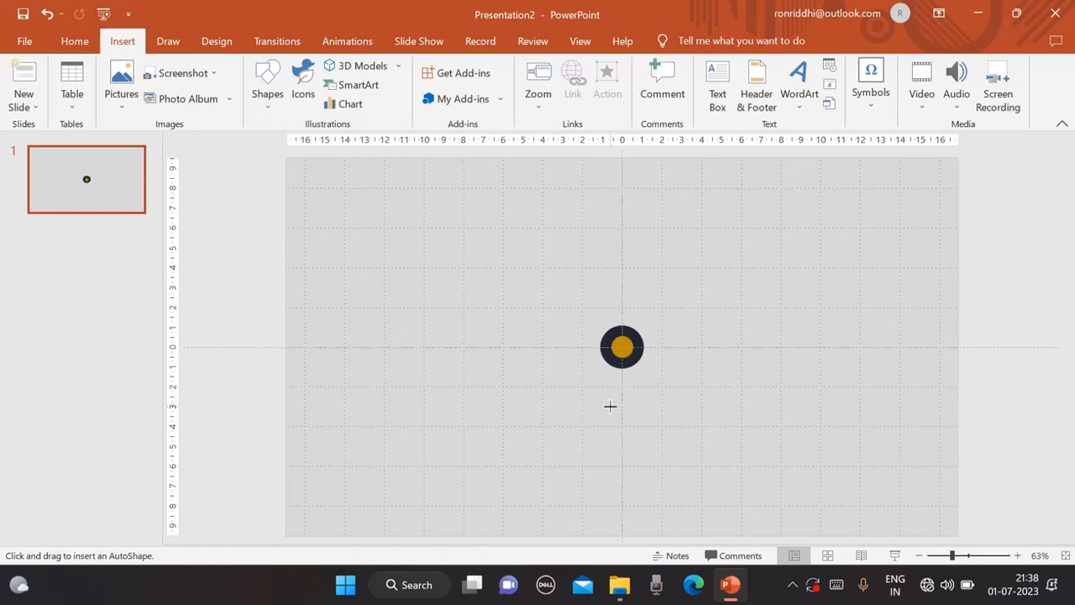
{"action": "left_click_drag", "start_coordinate": [609, 406], "coordinate": [664, 526]}
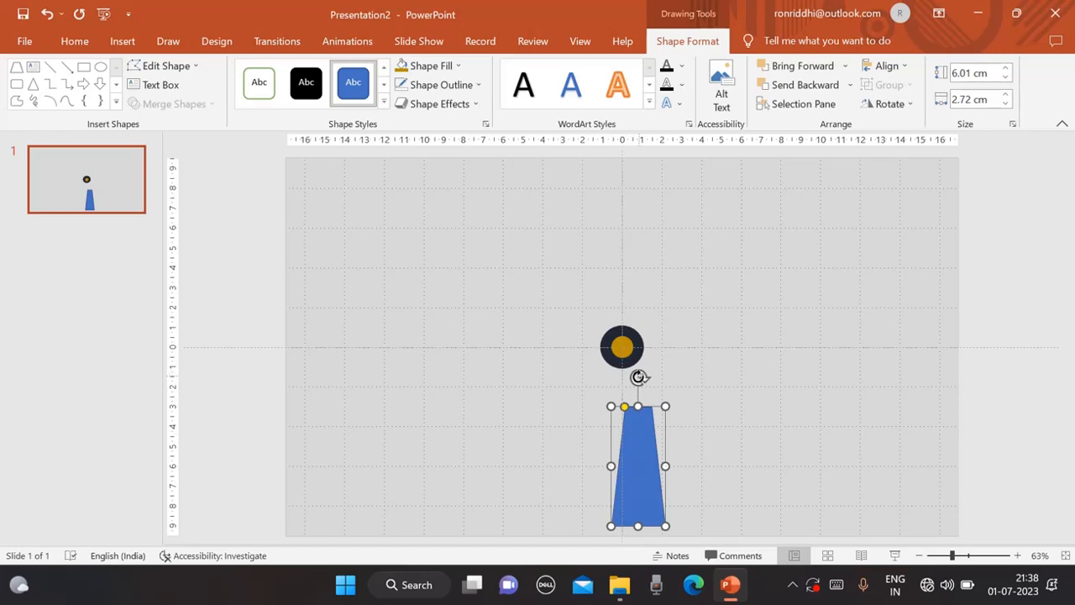
Flip the trapezoid upside down and narrow it to about 2.19 cm wide beneath the circles.
{"action": "left_click_drag", "start_coordinate": [638, 377], "coordinate": [638, 515]}
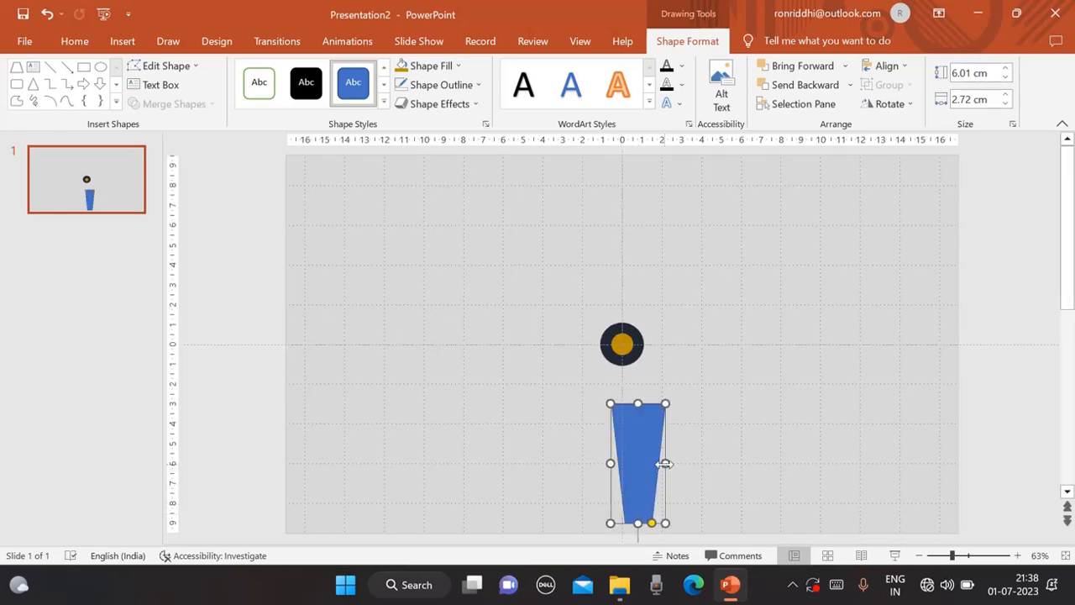
{"action": "left_click_drag", "start_coordinate": [664, 464], "coordinate": [633, 420]}
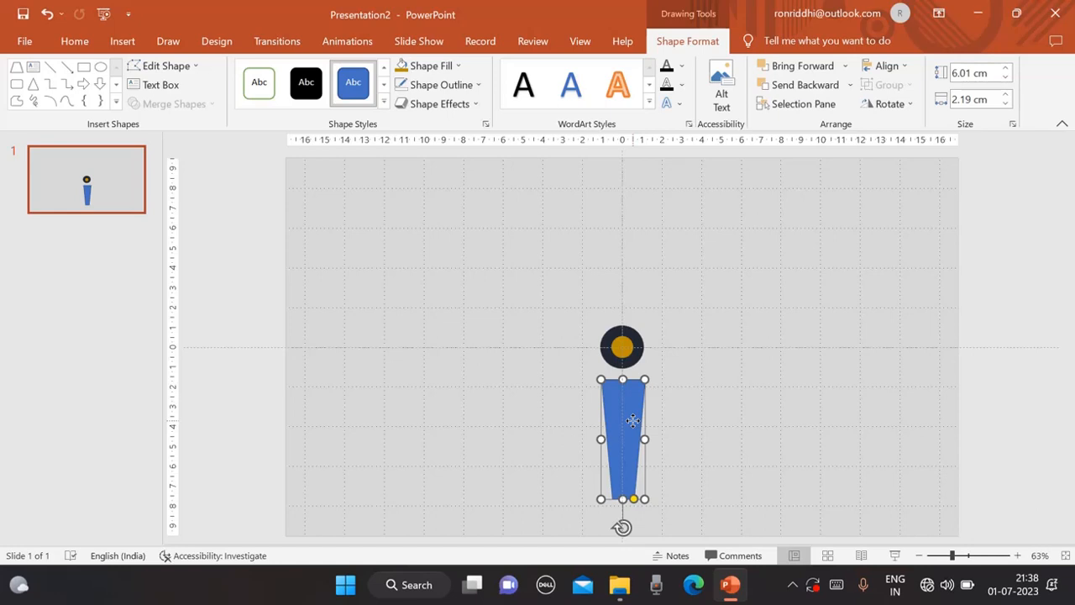
Duplicate the trapezoid and shrink the copy to about 0.88 by 2.78 cm as a neck under the circles.
{"action": "key", "text": "ctrl+d"}
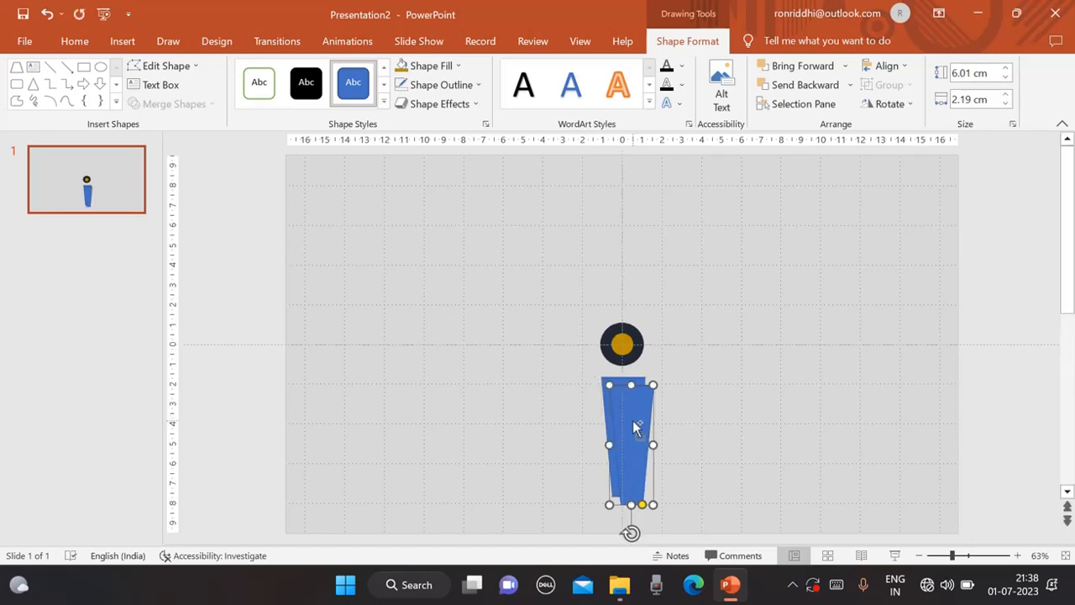
{"action": "left_click_drag", "start_coordinate": [634, 426], "coordinate": [702, 422]}
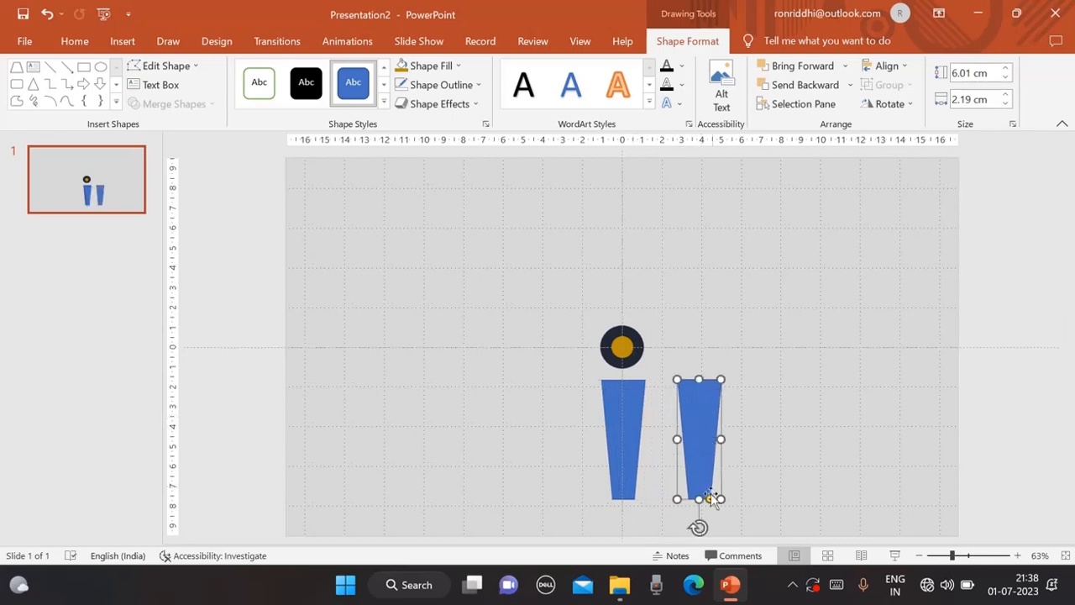
{"action": "left_click_drag", "start_coordinate": [721, 499], "coordinate": [627, 383]}
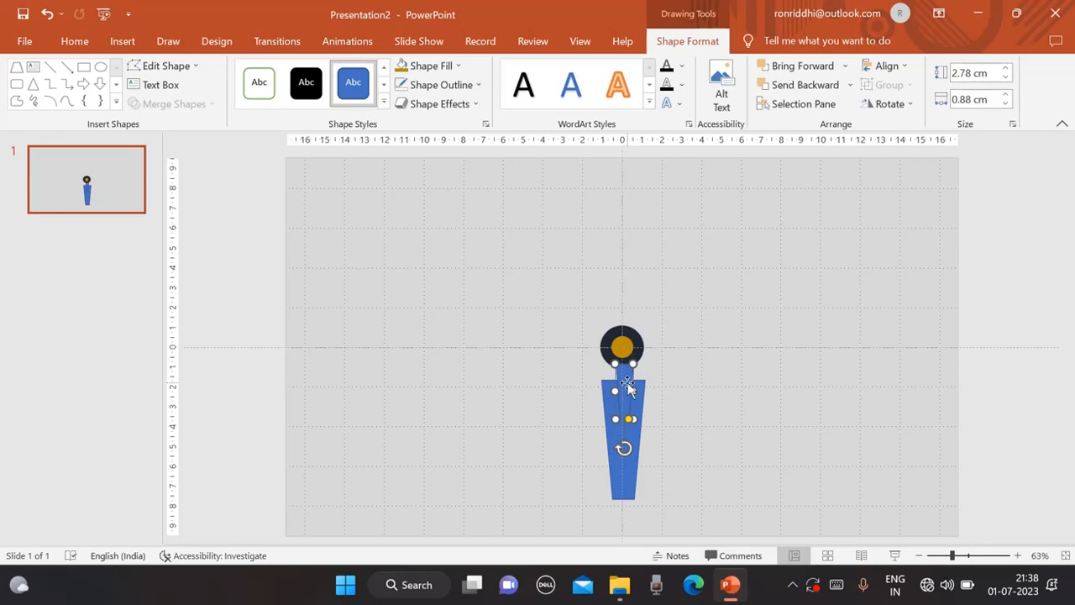
Send the neck trapezoid behind the body trapezoid.
{"action": "right_click", "coordinate": [626, 382]}
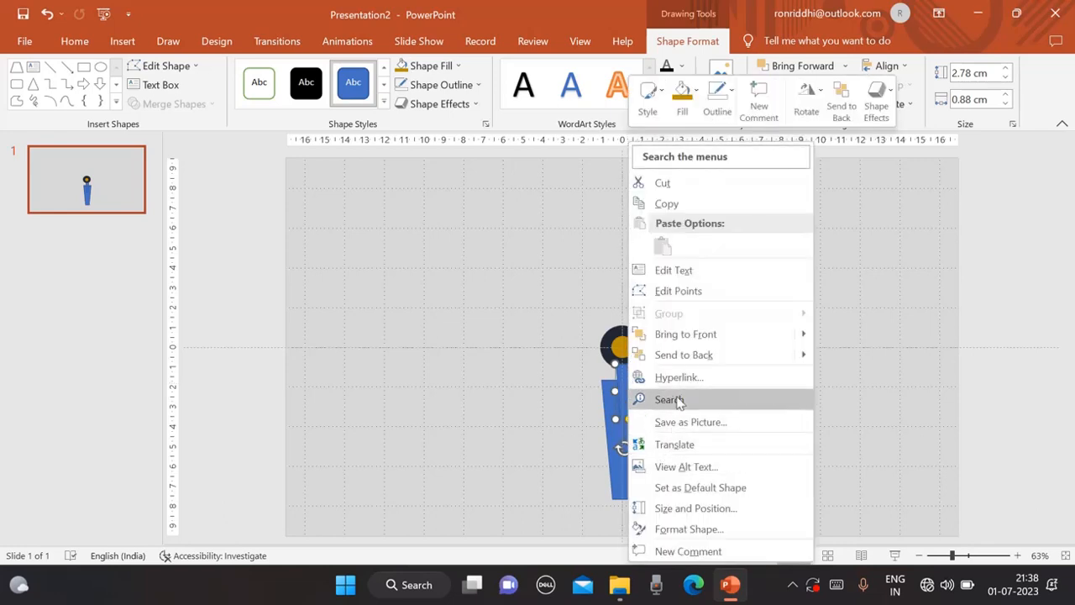
{"action": "left_click", "coordinate": [684, 354]}
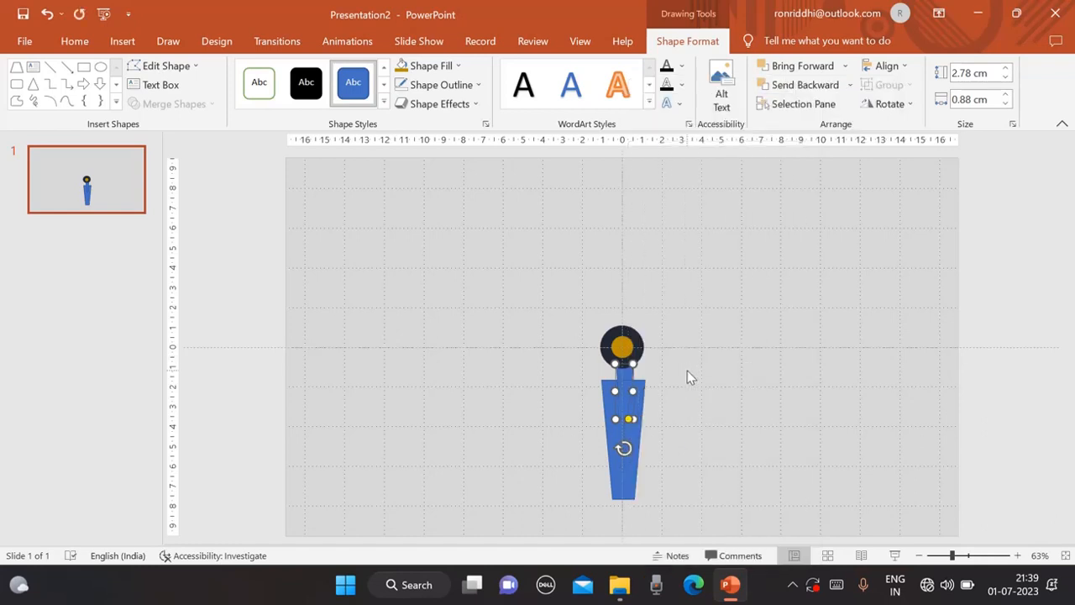
{"action": "left_click", "coordinate": [687, 370]}
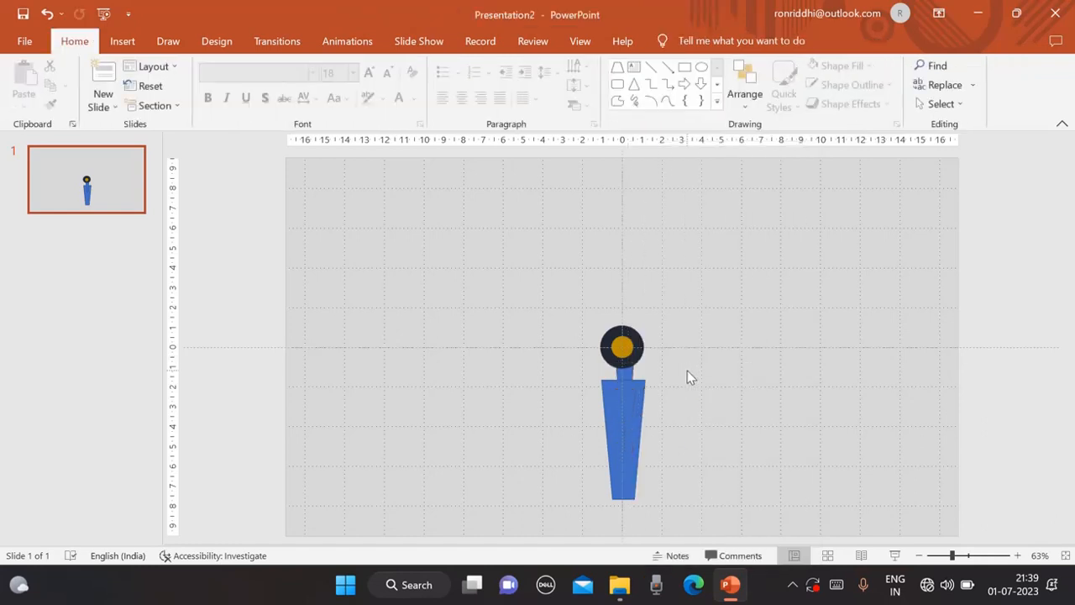
Remove the outlines from both the body trapezoid and the neck trapezoid.
{"action": "left_click", "coordinate": [631, 403]}
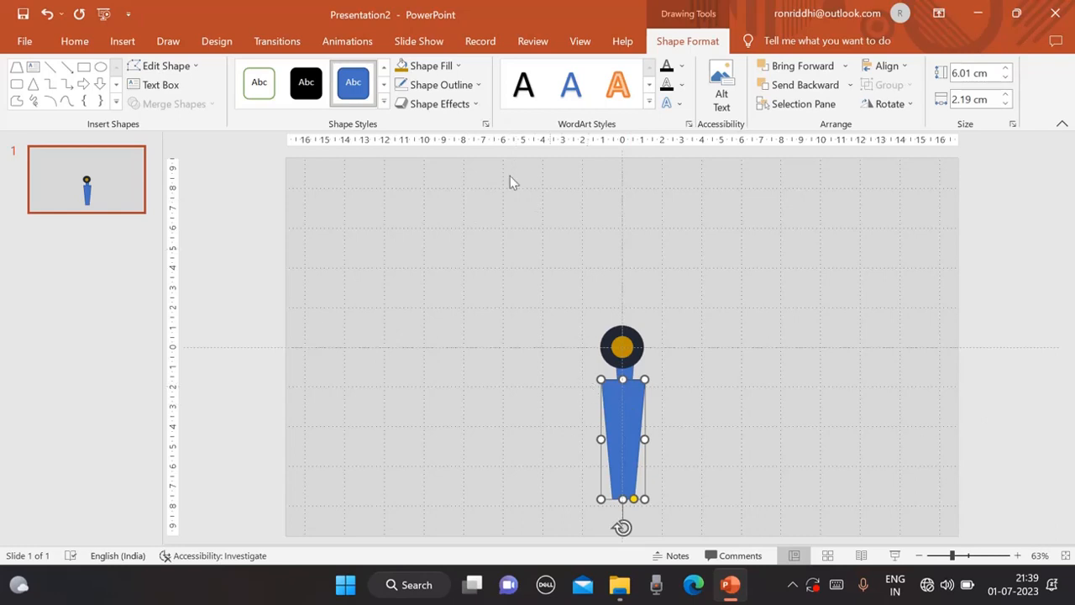
{"action": "left_click", "coordinate": [478, 85]}
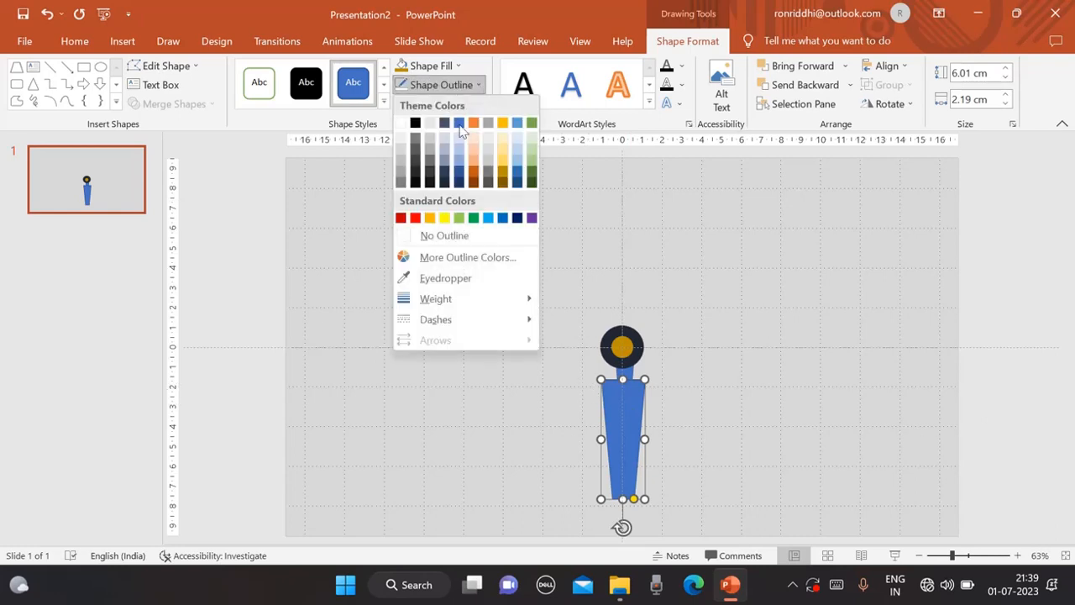
{"action": "left_click", "coordinate": [439, 238]}
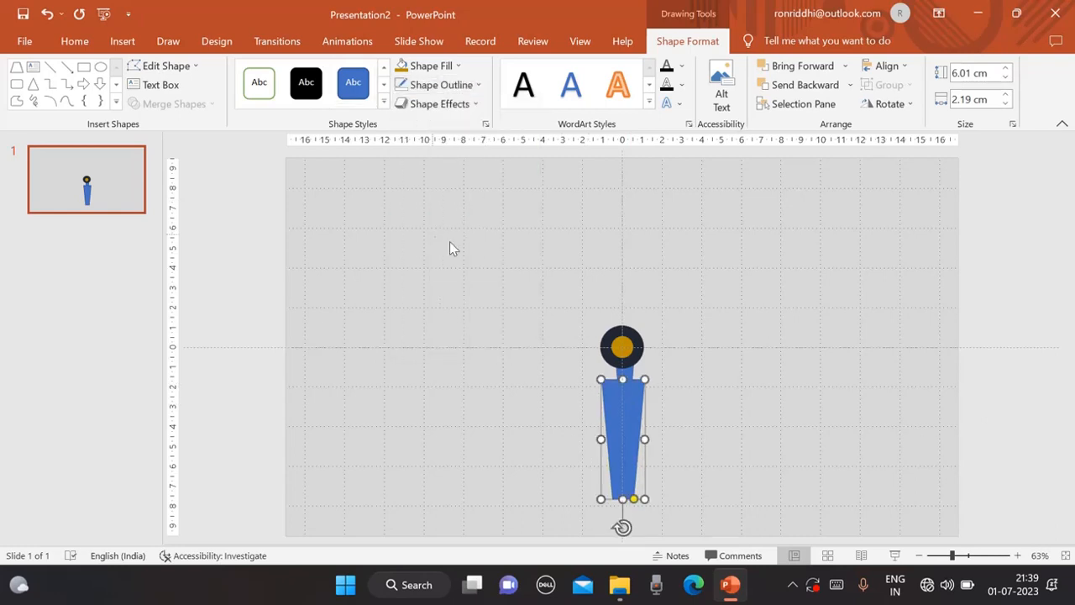
{"action": "left_click", "coordinate": [626, 374]}
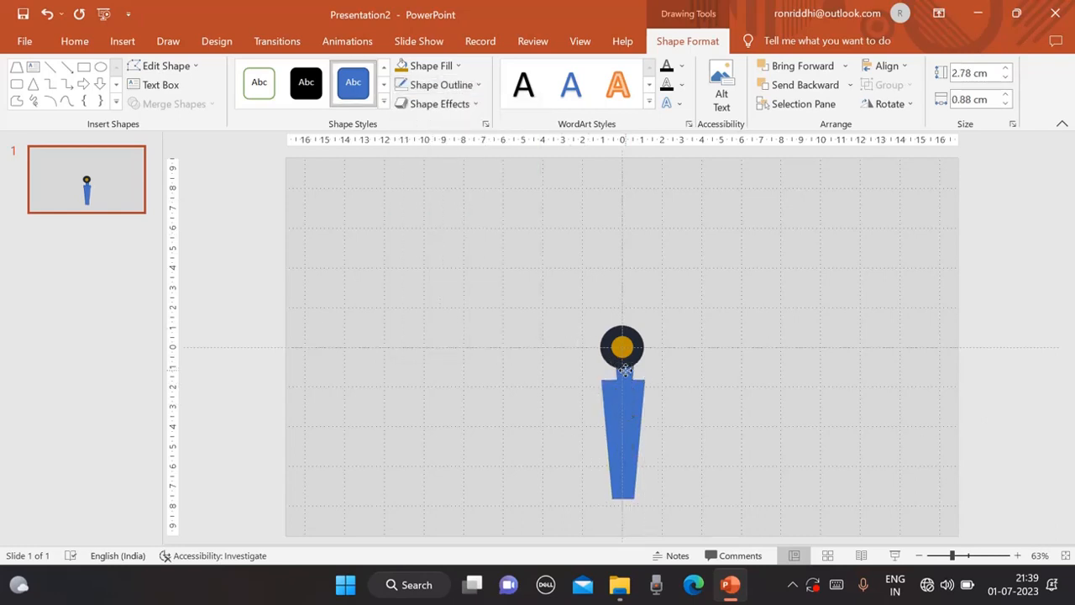
{"action": "left_click", "coordinate": [478, 85]}
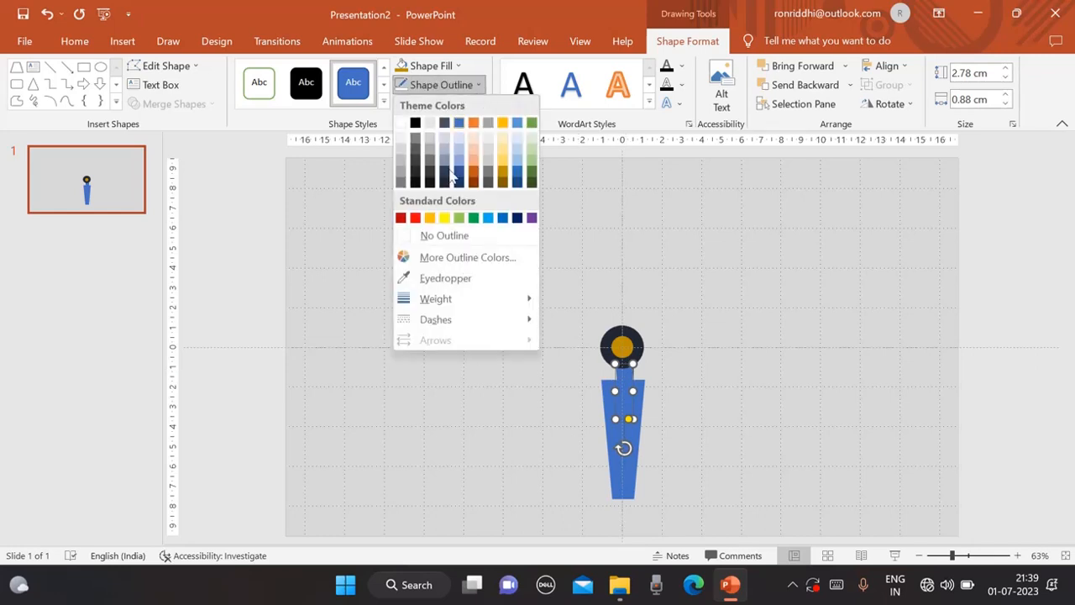
{"action": "left_click", "coordinate": [436, 240]}
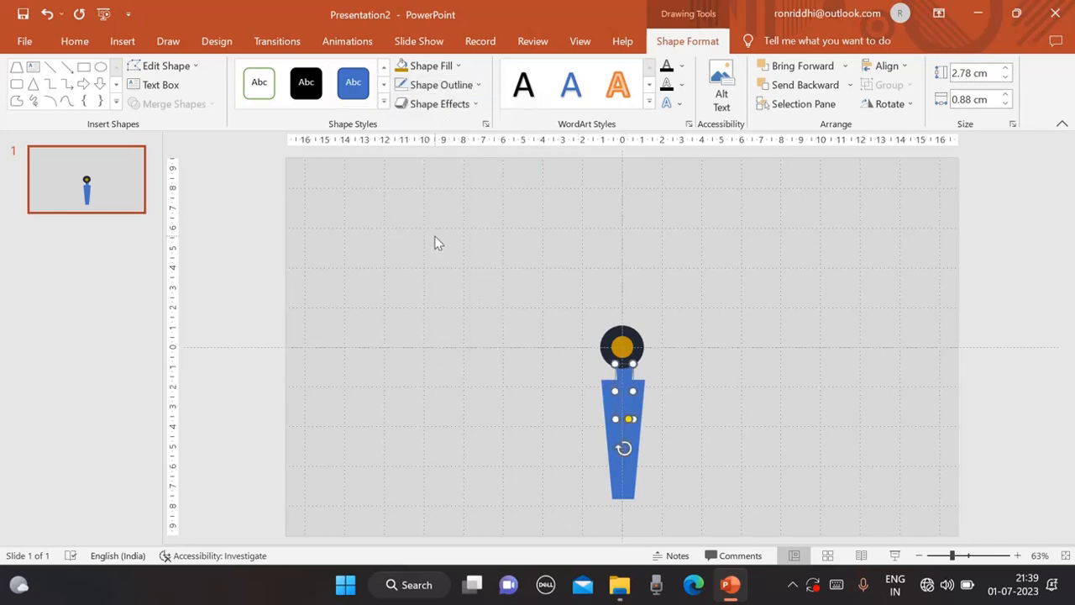
{"action": "left_click", "coordinate": [689, 427]}
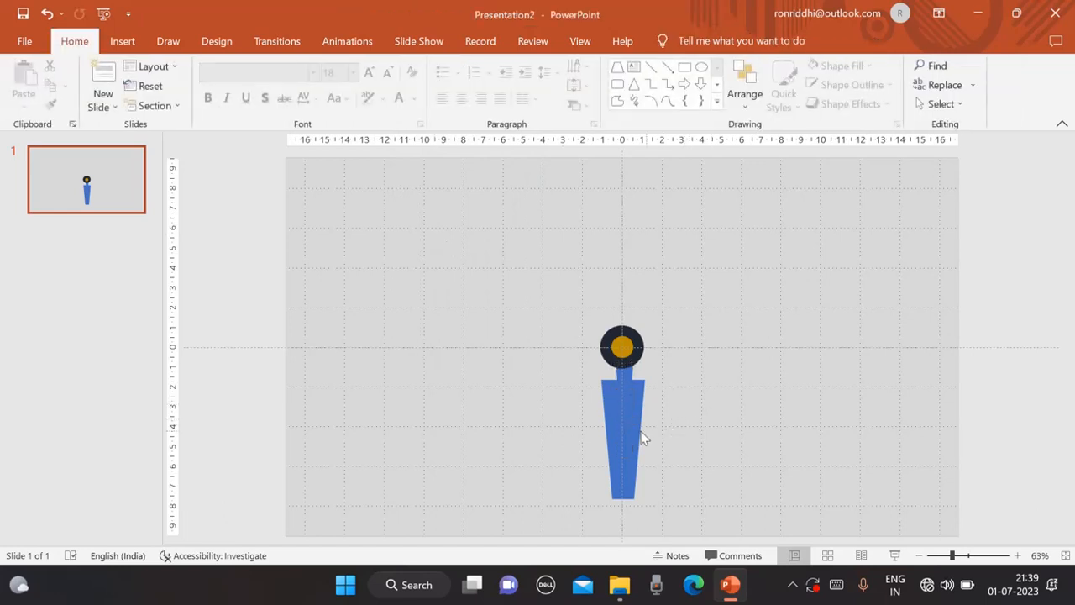
Group the body and neck trapezoids into one shape.
{"action": "left_click", "coordinate": [625, 441]}
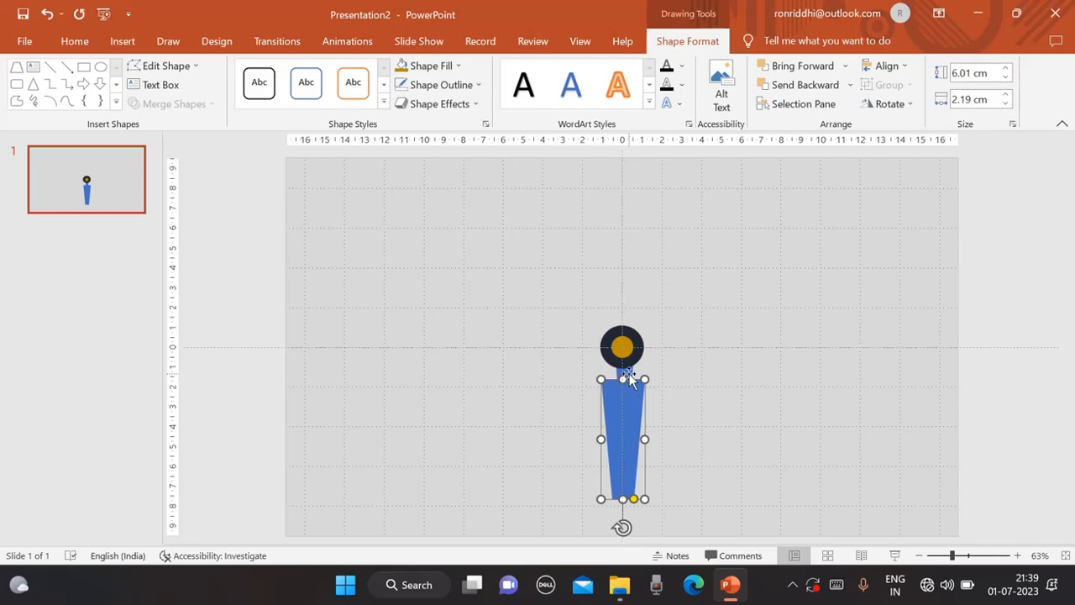
{"action": "left_click", "coordinate": [631, 381], "text": "shift"}
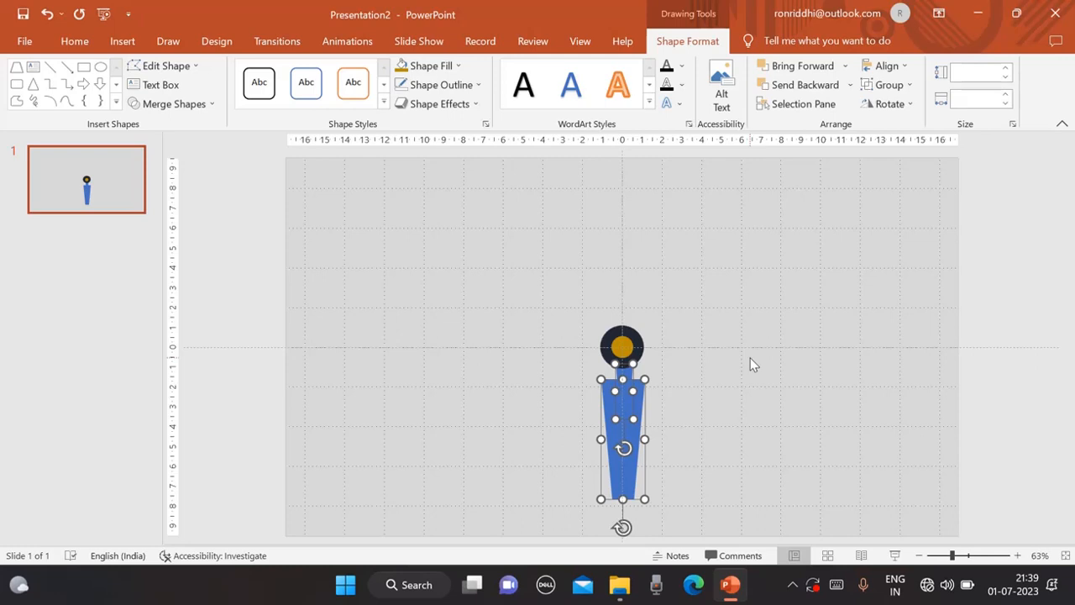
{"action": "key", "text": "ctrl+g"}
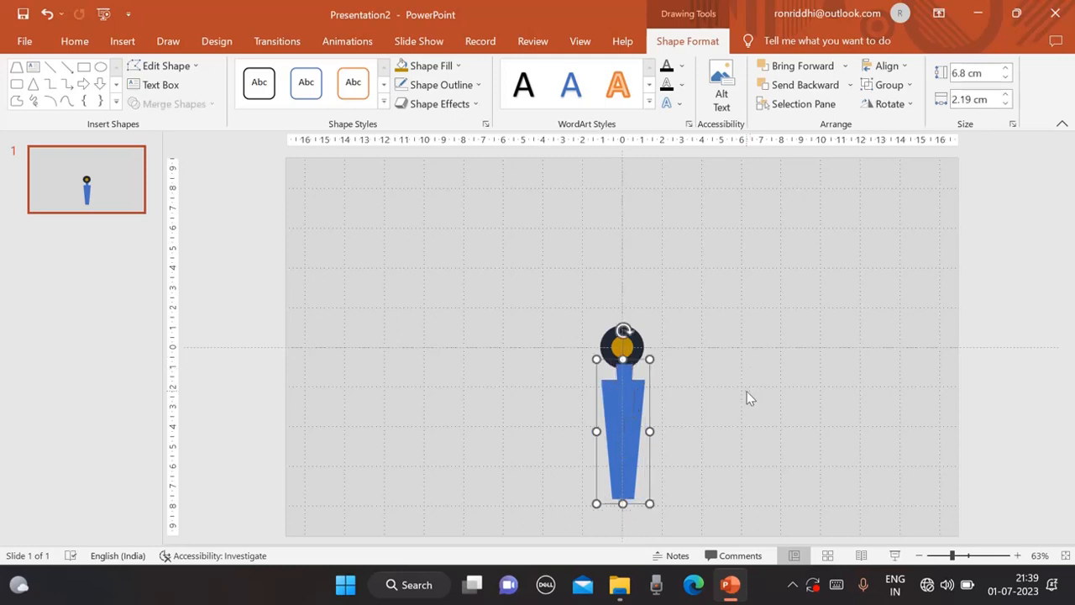
{"action": "left_click", "coordinate": [747, 391]}
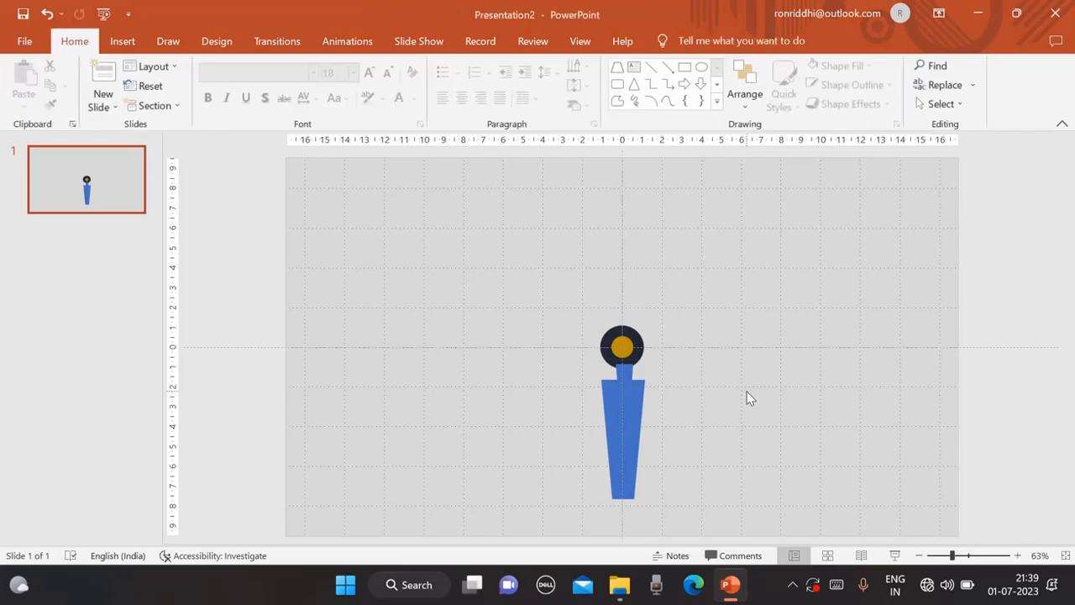
Send the grouped body and neck shape to the back behind the head circles.
{"action": "left_click", "coordinate": [625, 400]}
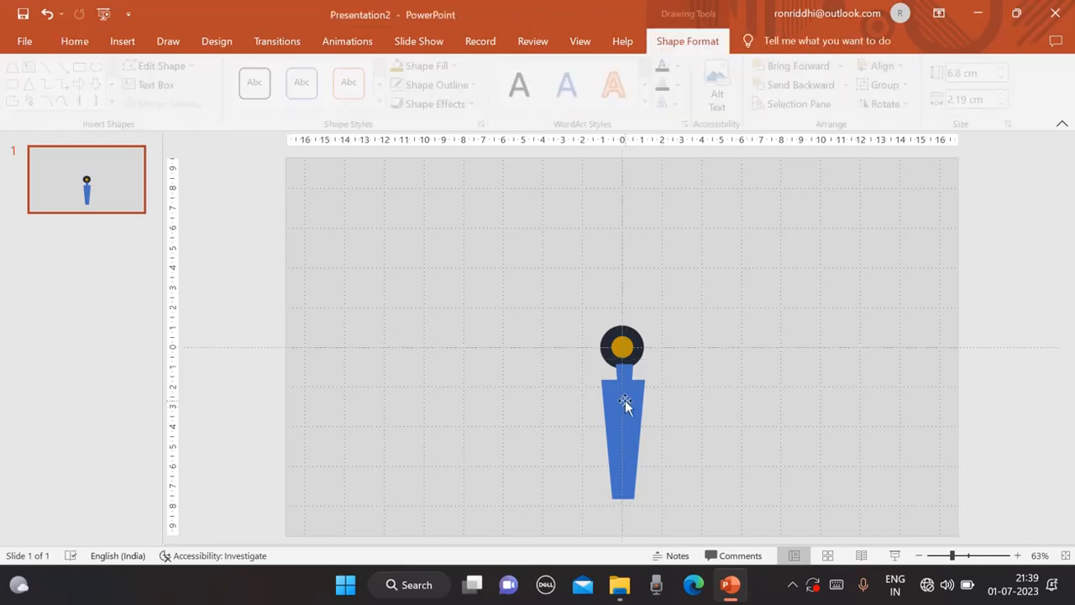
{"action": "left_click", "coordinate": [716, 405]}
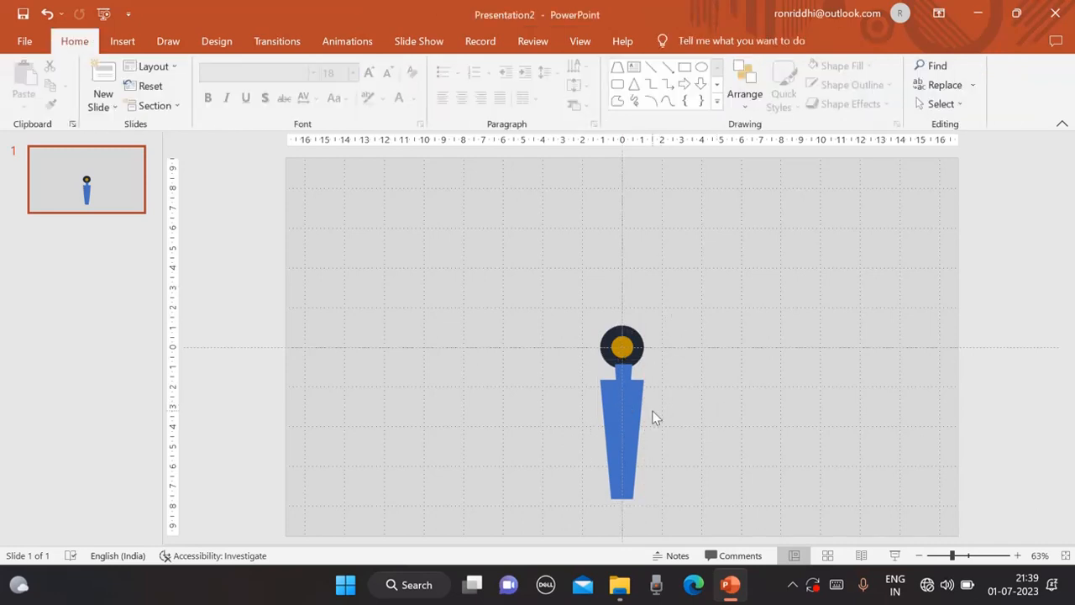
{"action": "right_click", "coordinate": [628, 396]}
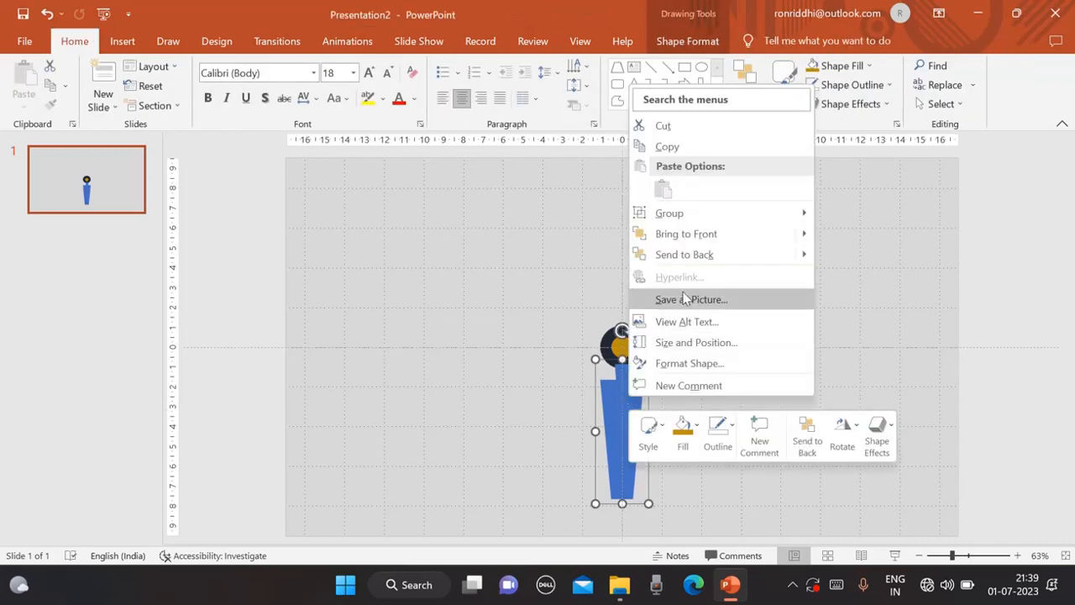
{"action": "left_click", "coordinate": [693, 258]}
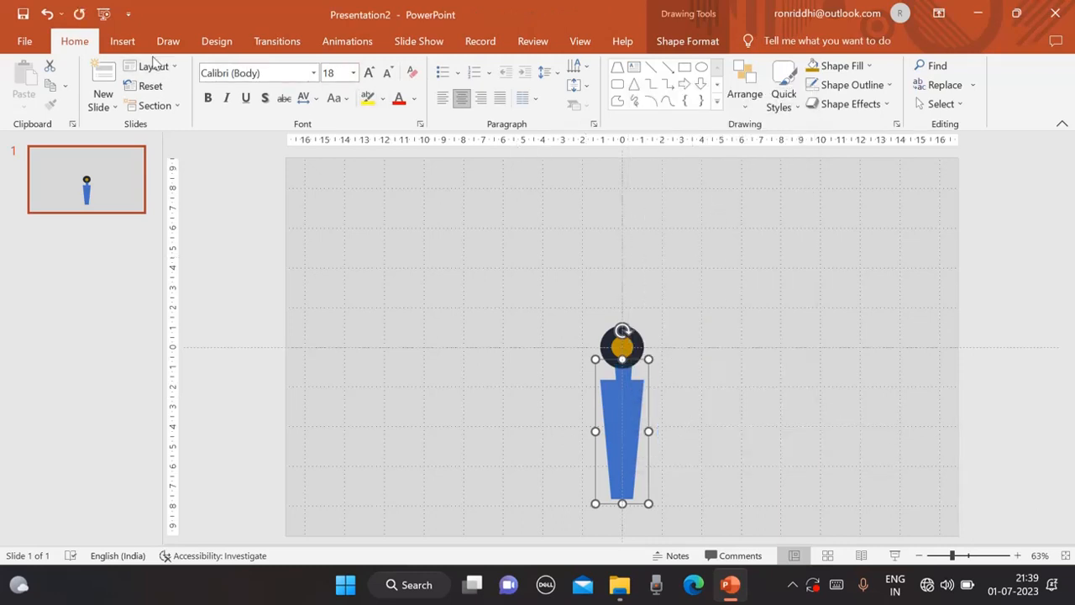
Fill the grouped body shape with Blue, Accent 1, Darker 25%.
{"action": "left_click", "coordinate": [124, 43]}
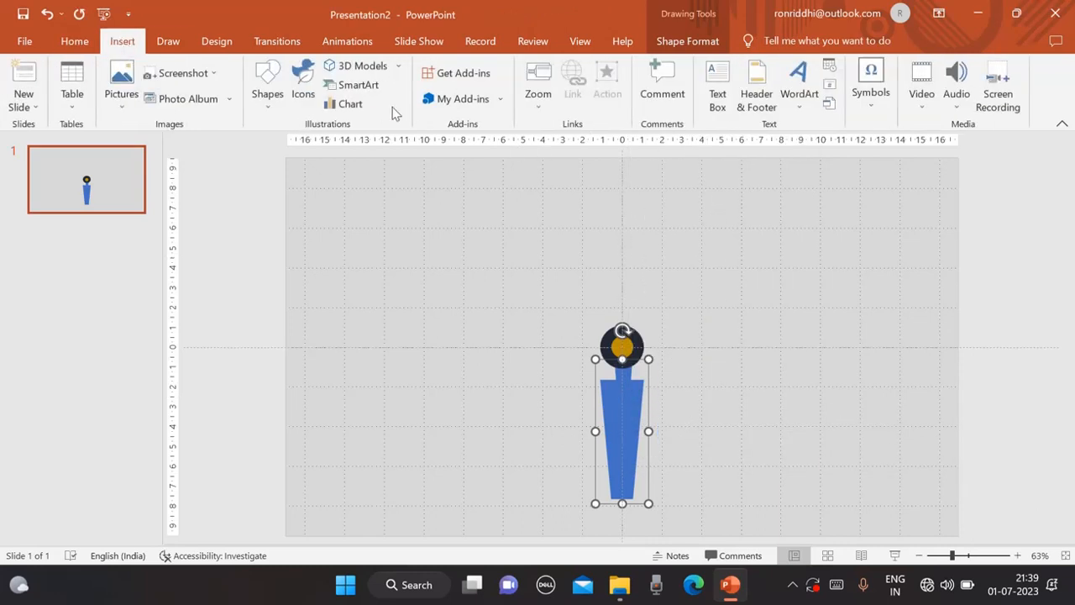
{"action": "left_click", "coordinate": [689, 42]}
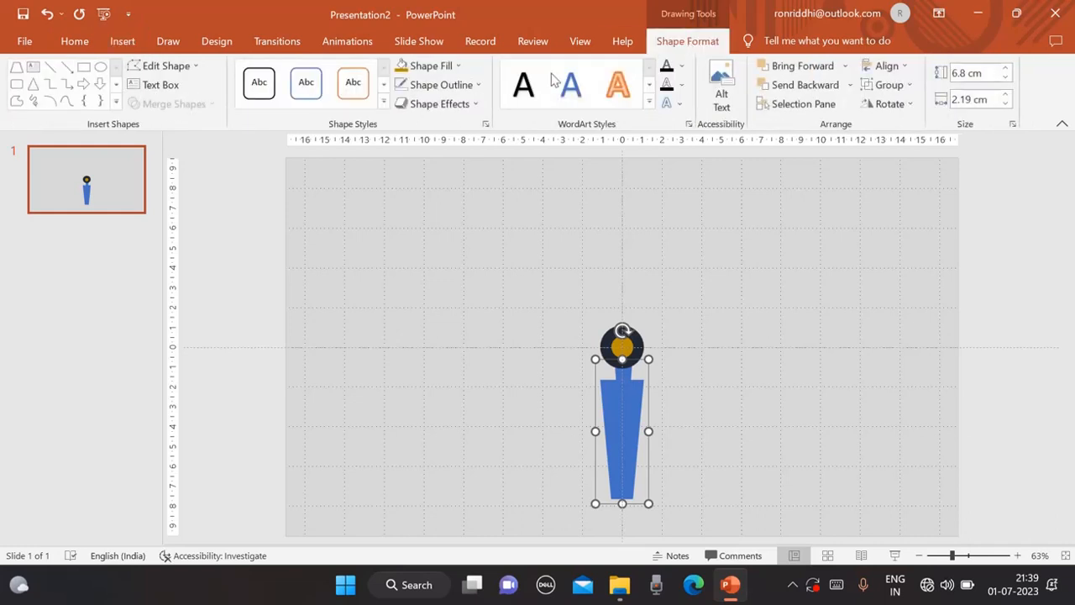
{"action": "left_click", "coordinate": [458, 68]}
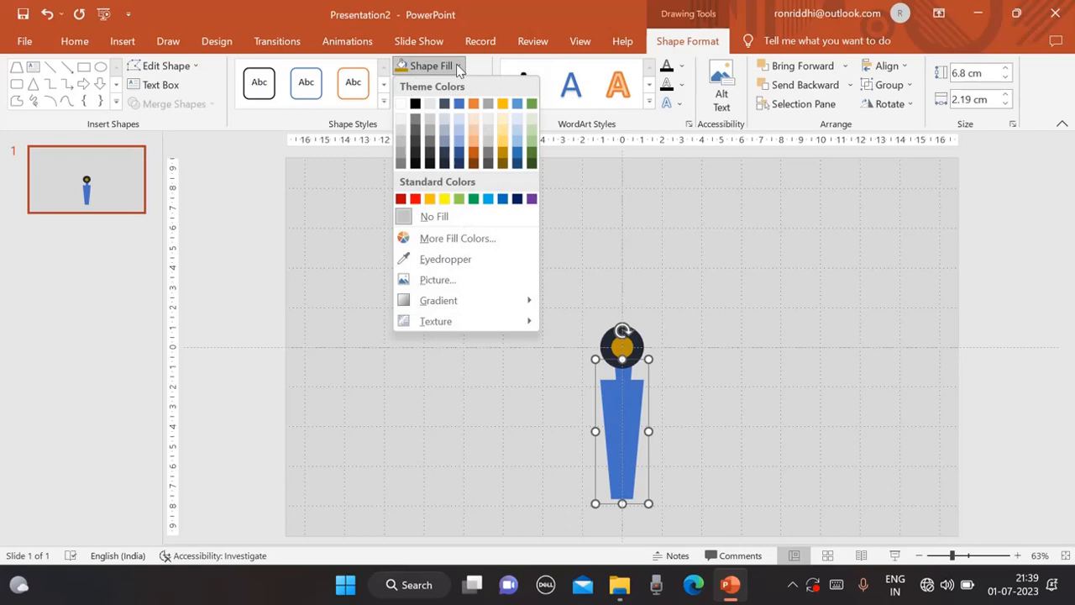
{"action": "left_click", "coordinate": [459, 160]}
{"action": "left_click", "coordinate": [762, 220]}
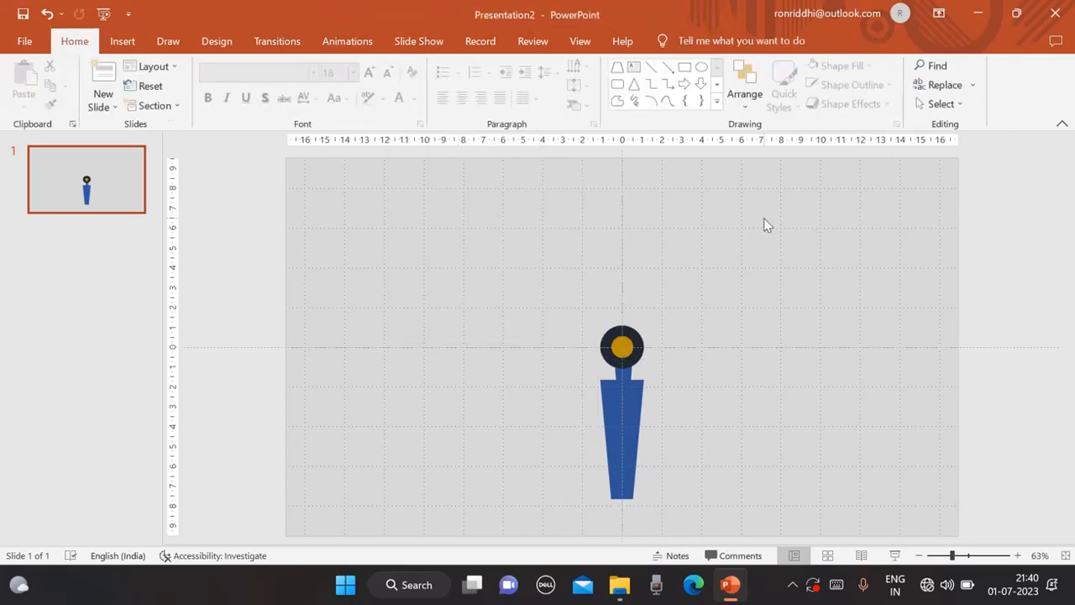
Draw a small oval about 0.45 by 0.45 cm in the empty upper-left area of the slide.
{"action": "left_click", "coordinate": [123, 42]}
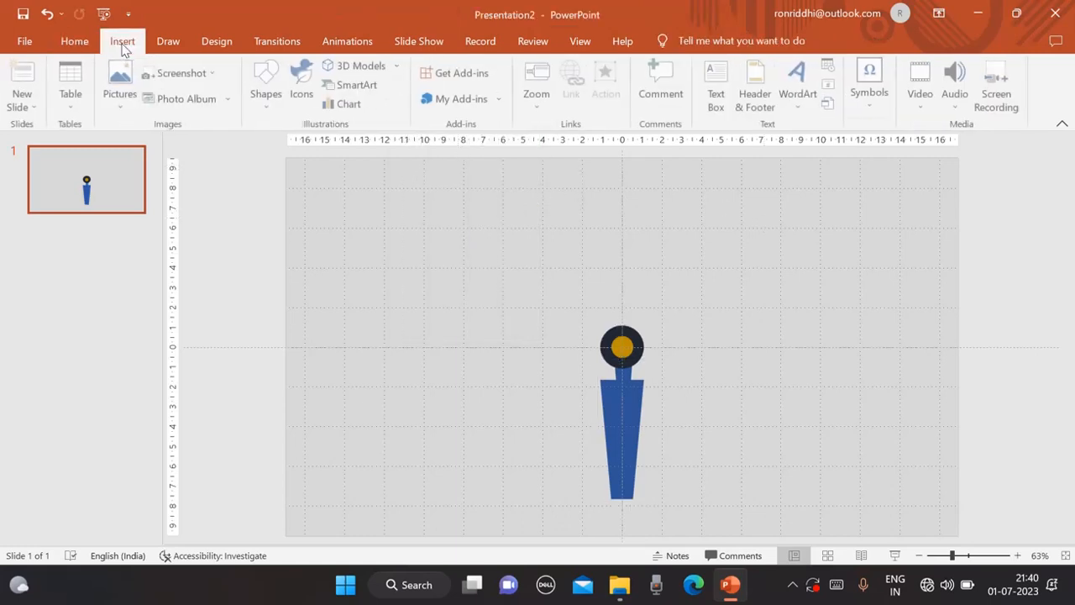
{"action": "left_click", "coordinate": [268, 107]}
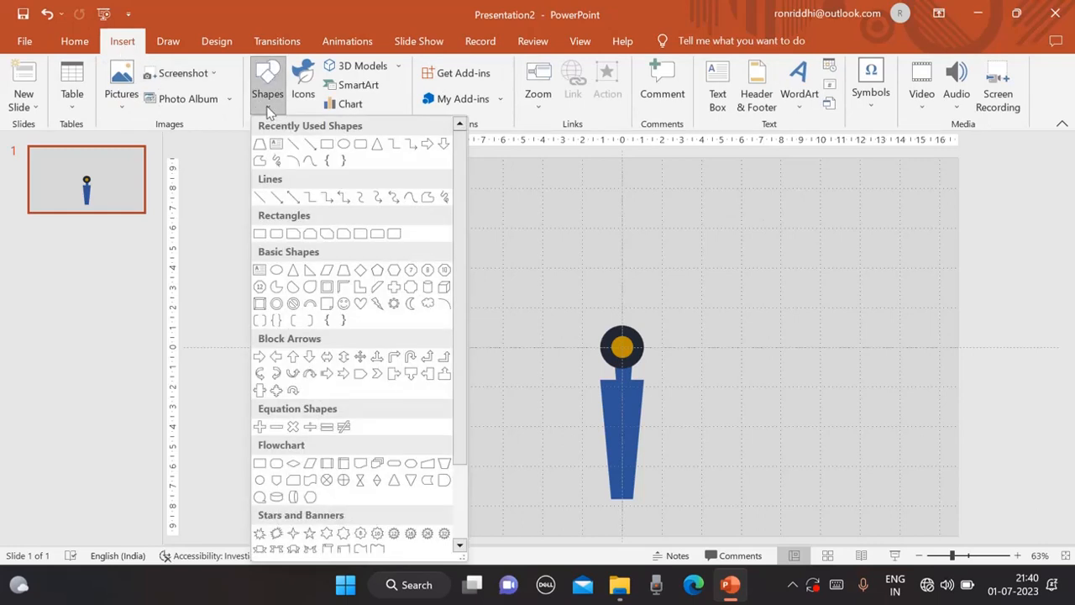
{"action": "left_click", "coordinate": [344, 145]}
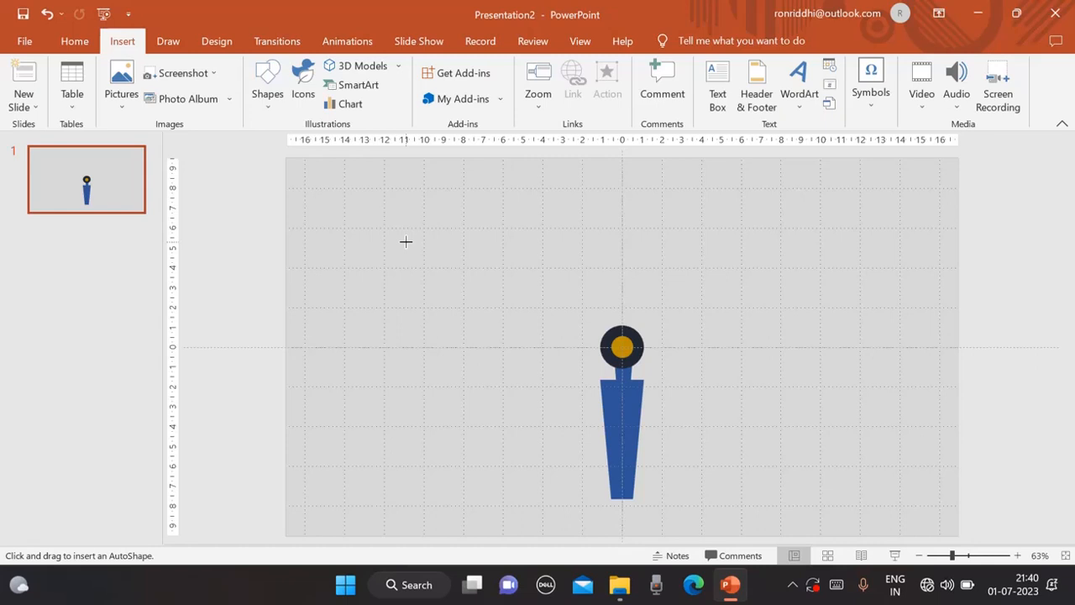
{"action": "left_click_drag", "start_coordinate": [407, 244], "coordinate": [415, 252]}
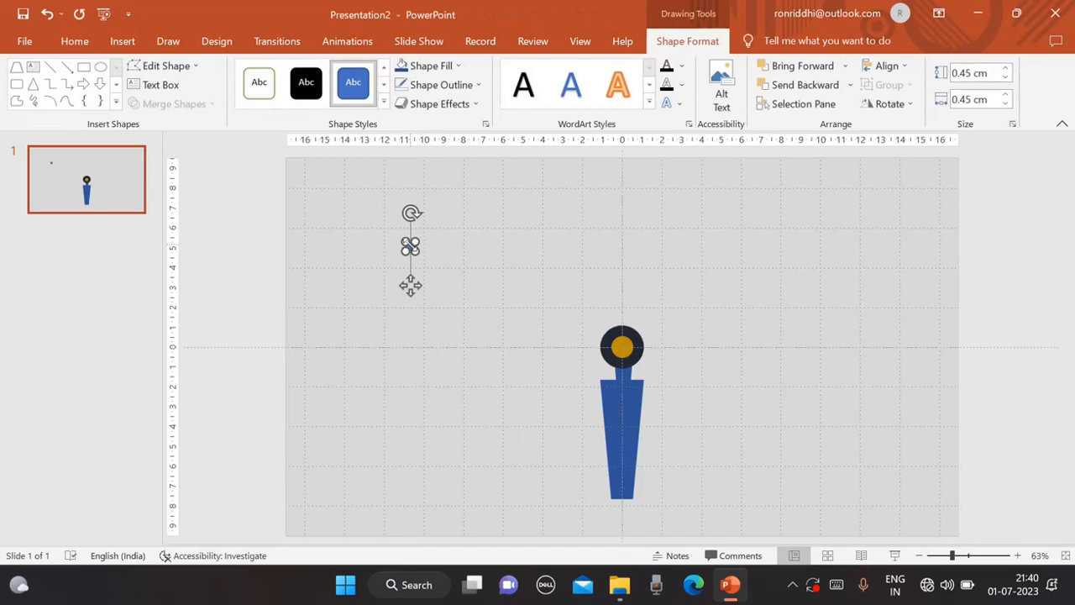
Nudge the small circle step by step onto the upper chest of the body as a button.
{"action": "key", "text": "Right"}
{"action": "key", "text": "Right"}
{"action": "key", "text": "Right"}
{"action": "key", "text": "Right"}
{"action": "key", "text": "Right"}
{"action": "key", "text": "Right"}
{"action": "key", "text": "Right"}
{"action": "key", "text": "Right"}
{"action": "key", "text": "Right"}
{"action": "key", "text": "Right"}
{"action": "key", "text": "Right"}
{"action": "key", "text": "Right"}
{"action": "key", "text": "Right"}
{"action": "key", "text": "Right"}
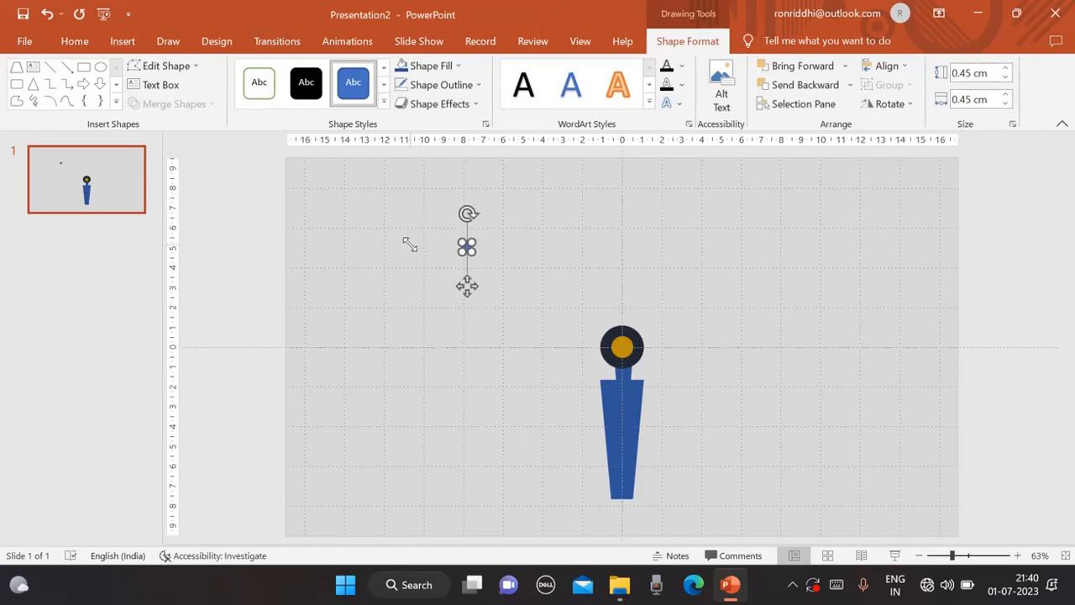
{"action": "key", "text": "Down"}
{"action": "key", "text": "Down"}
{"action": "key", "text": "Down"}
{"action": "key", "text": "Down"}
{"action": "key", "text": "Down"}
{"action": "key", "text": "Down"}
{"action": "key", "text": "Down"}
{"action": "key", "text": "Down"}
{"action": "key", "text": "Down"}
{"action": "key", "text": "Down"}
{"action": "key", "text": "Down"}
{"action": "key", "text": "Down"}
{"action": "key", "text": "Down"}
{"action": "key", "text": "Down"}
{"action": "key", "text": "Down"}
{"action": "key", "text": "Down"}
{"action": "key", "text": "Down"}
{"action": "key", "text": "Down"}
{"action": "key", "text": "Down"}
{"action": "key", "text": "Down"}
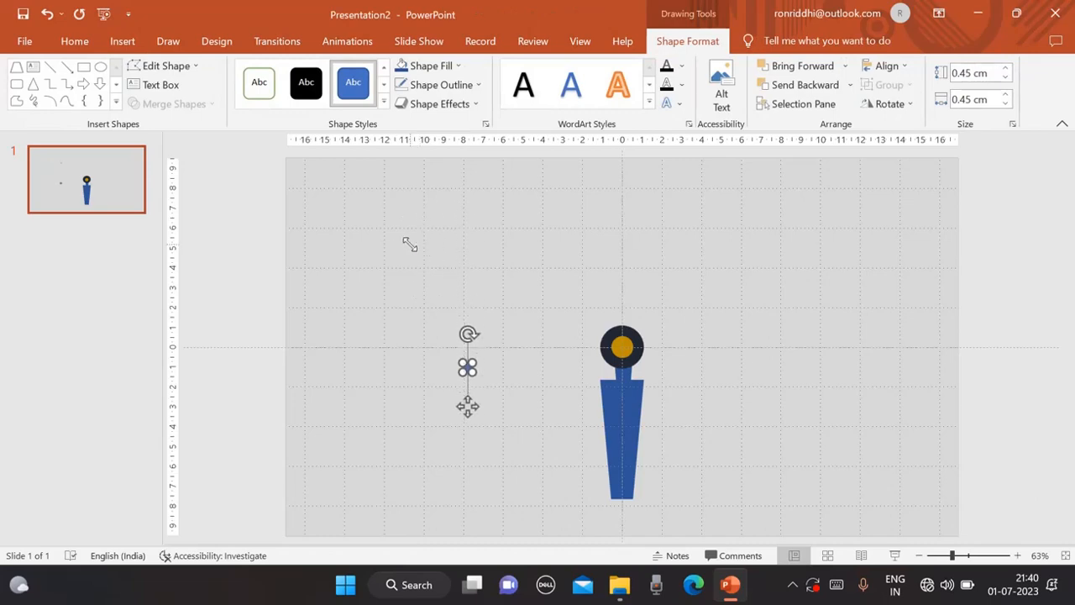
{"action": "key", "text": "Right"}
{"action": "key", "text": "Right"}
{"action": "key", "text": "Right"}
{"action": "key", "text": "Right"}
{"action": "key", "text": "Right"}
{"action": "key", "text": "Right"}
{"action": "key", "text": "Right"}
{"action": "key", "text": "Right"}
{"action": "key", "text": "Right"}
{"action": "key", "text": "Right"}
{"action": "key", "text": "Right"}
{"action": "key", "text": "Right"}
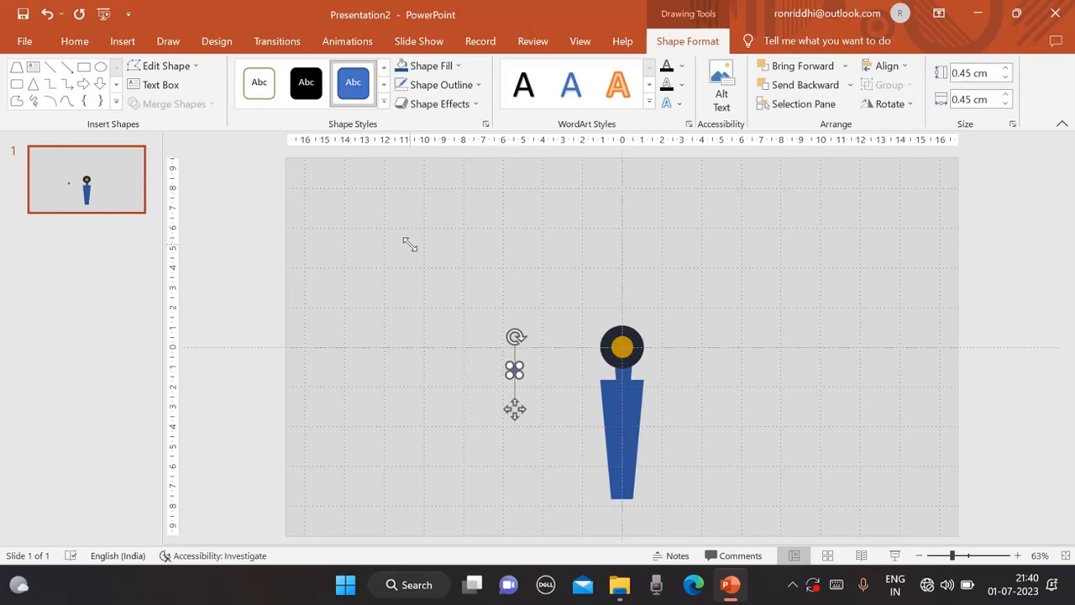
{"action": "key", "text": "Down"}
{"action": "key", "text": "Down"}
{"action": "key", "text": "Down"}
{"action": "key", "text": "Down"}
{"action": "key", "text": "Down"}
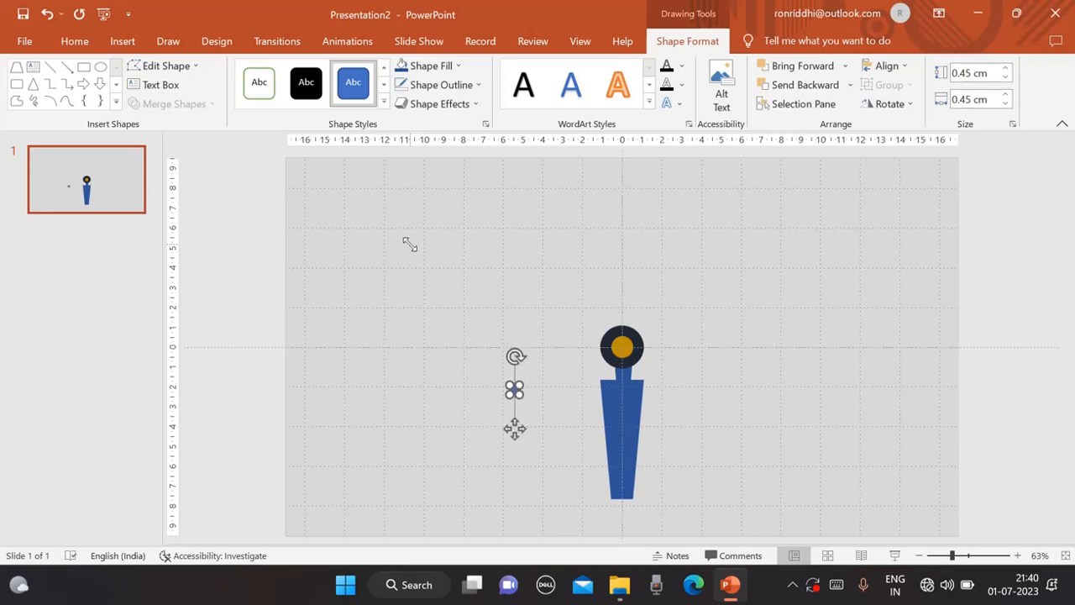
{"action": "key", "text": "Down"}
{"action": "key", "text": "Down"}
{"action": "key", "text": "Right"}
{"action": "key", "text": "Right"}
{"action": "key", "text": "Right"}
{"action": "key", "text": "Right"}
{"action": "key", "text": "Right"}
{"action": "key", "text": "Right"}
{"action": "key", "text": "Right"}
{"action": "key", "text": "Right"}
{"action": "key", "text": "Right"}
{"action": "key", "text": "Right"}
{"action": "key", "text": "Right"}
{"action": "key", "text": "Right"}
{"action": "key", "text": "Right"}
{"action": "key", "text": "Right"}
{"action": "key", "text": "Right"}
{"action": "key", "text": "Right"}
{"action": "key", "text": "Right"}
{"action": "key", "text": "Right"}
{"action": "key", "text": "Right"}
{"action": "key", "text": "Right"}
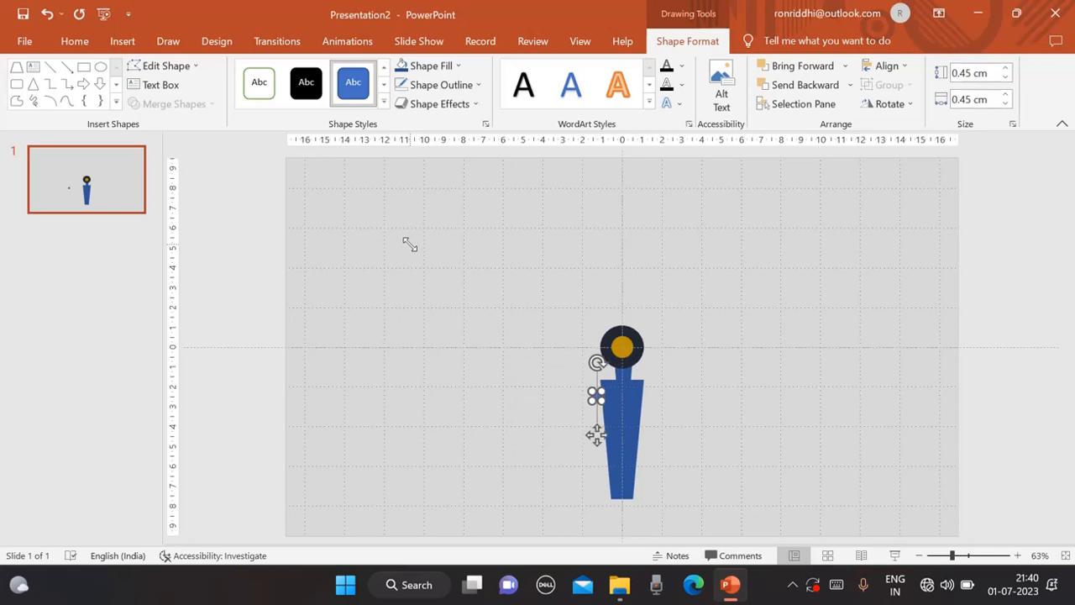
{"action": "key", "text": "Right"}
{"action": "key", "text": "Right"}
{"action": "key", "text": "Right"}
{"action": "key", "text": "Right"}
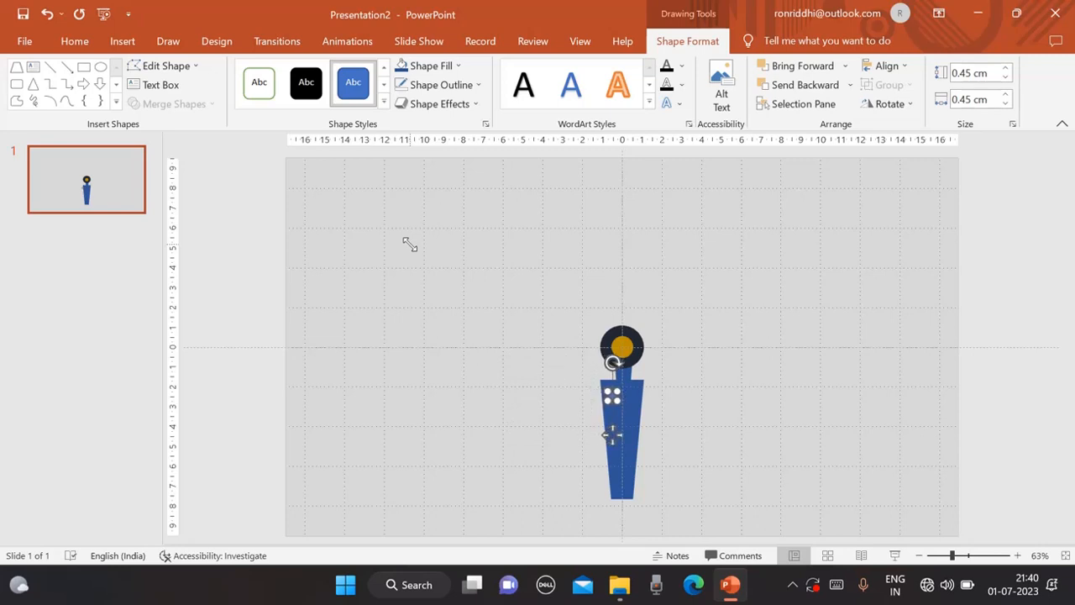
{"action": "key", "text": "Right"}
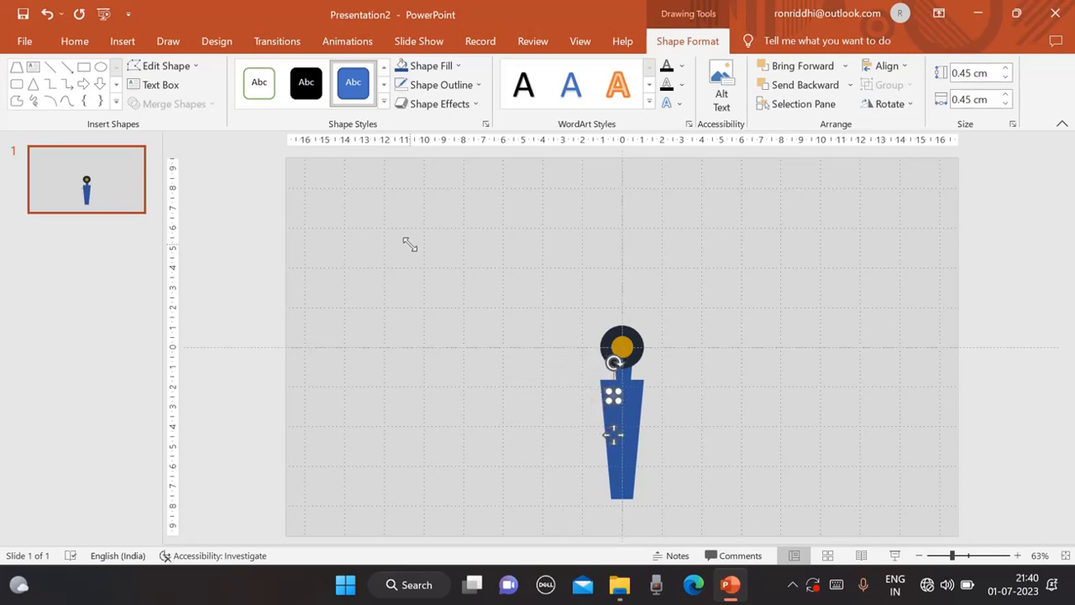
Fill the small button circle white and remove its outline.
{"action": "left_click", "coordinate": [457, 65]}
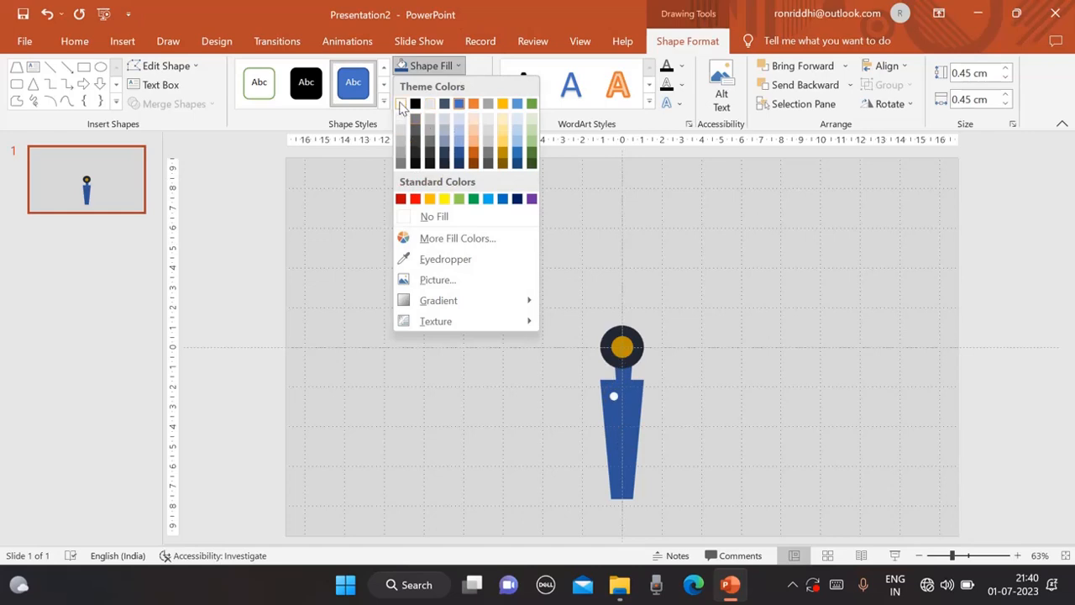
{"action": "left_click", "coordinate": [401, 118]}
{"action": "left_click", "coordinate": [478, 85]}
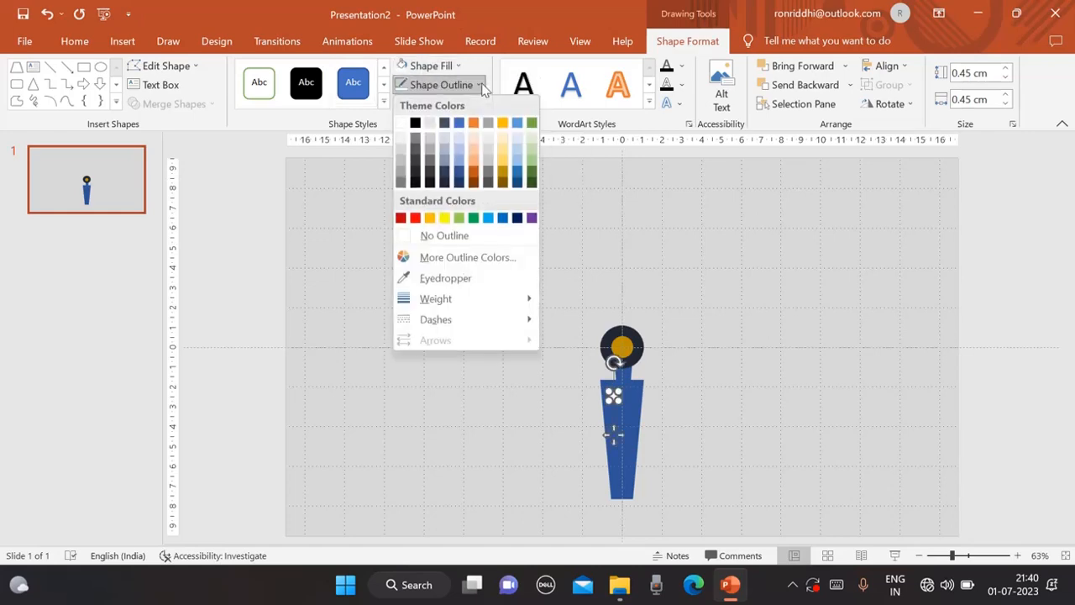
{"action": "left_click", "coordinate": [426, 236]}
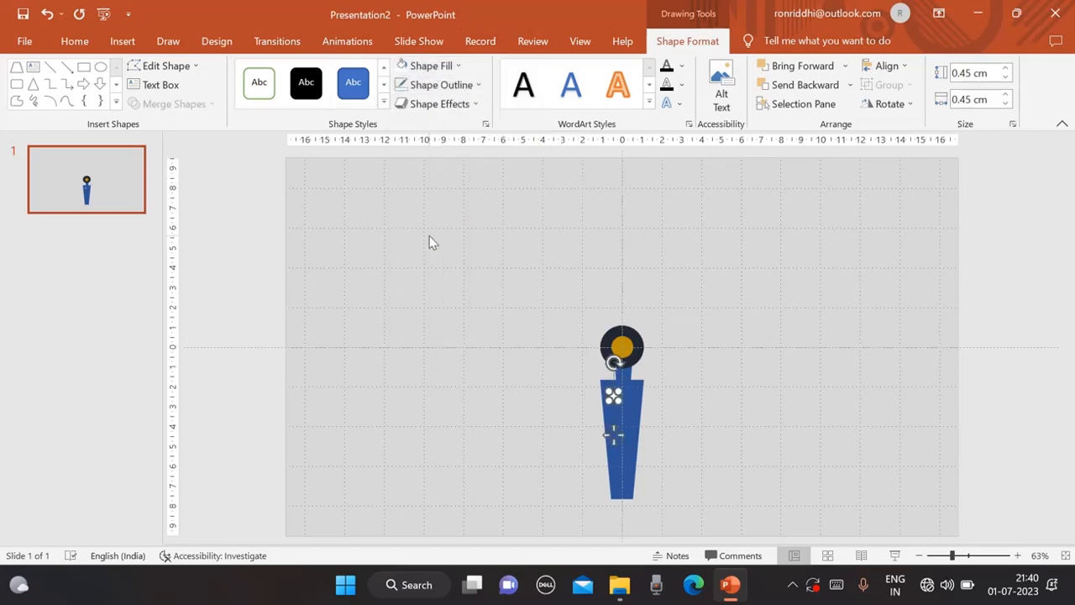
Duplicate the white button and place the copy beside it on the chest.
{"action": "left_click", "coordinate": [972, 556]}
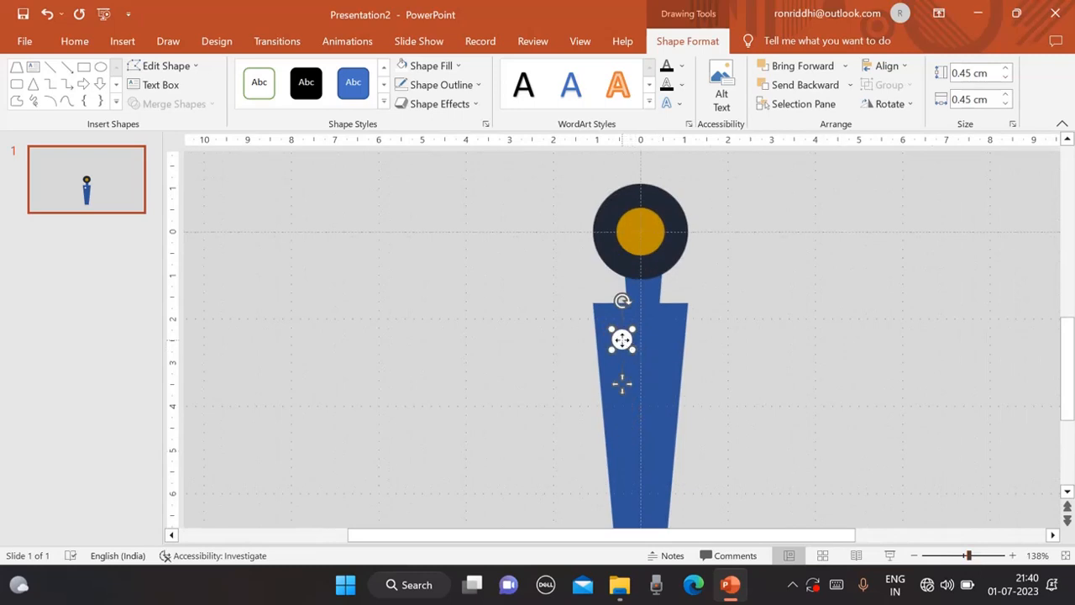
{"action": "key", "text": "ctrl+d"}
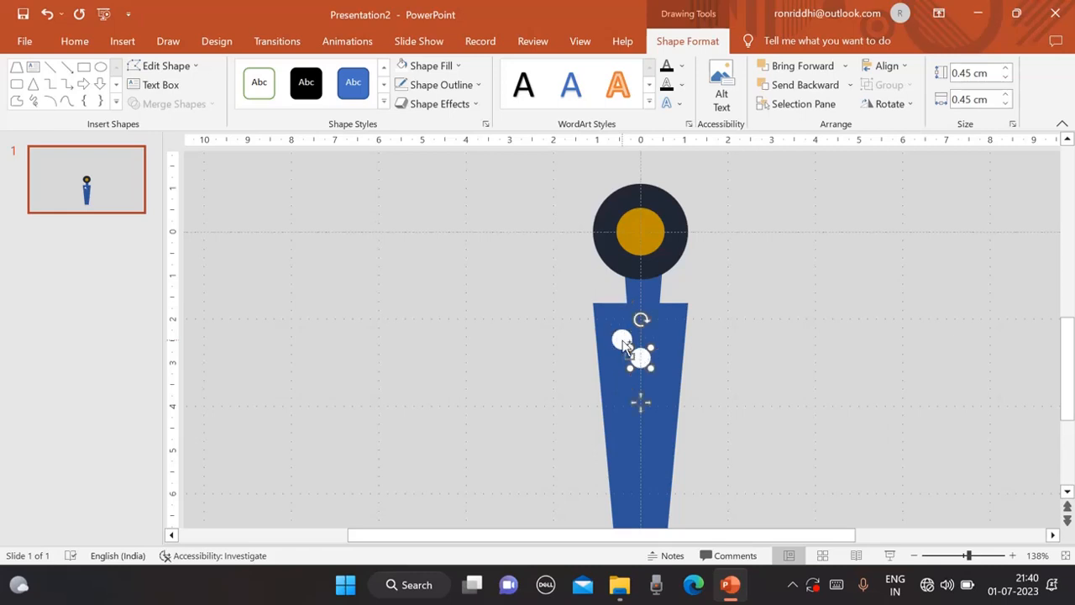
{"action": "mouse_move", "coordinate": [642, 361]}
{"action": "left_mouse_down"}
{"action": "mouse_move", "coordinate": [659, 342]}
{"action": "mouse_move", "coordinate": [709, 341]}
{"action": "mouse_move", "coordinate": [641, 377]}
{"action": "left_mouse_up"}
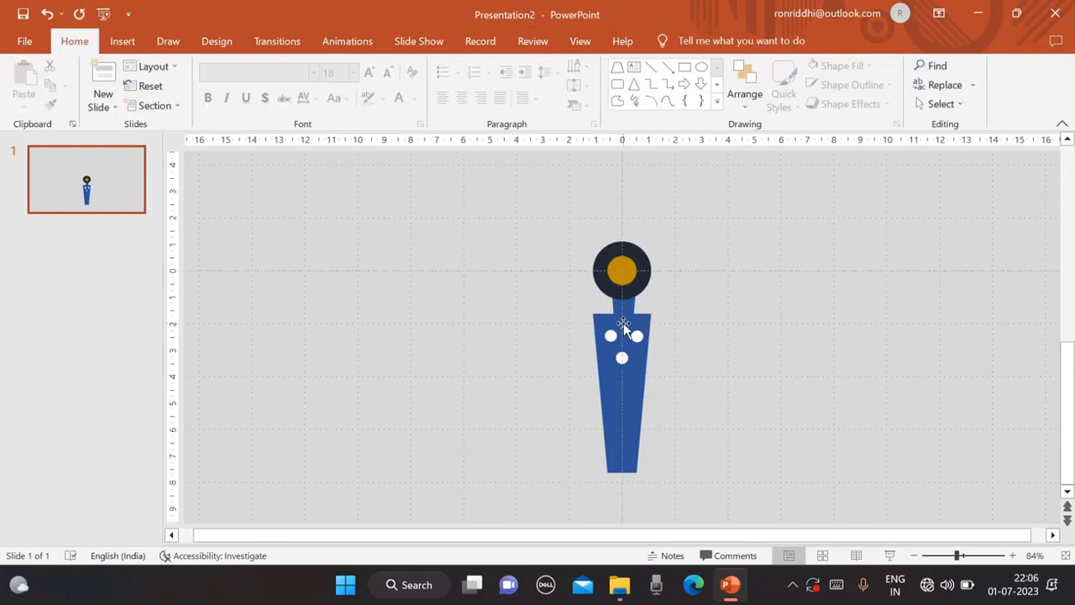
Select the body together with the three white buttons and group them.
{"action": "left_click", "coordinate": [623, 323]}
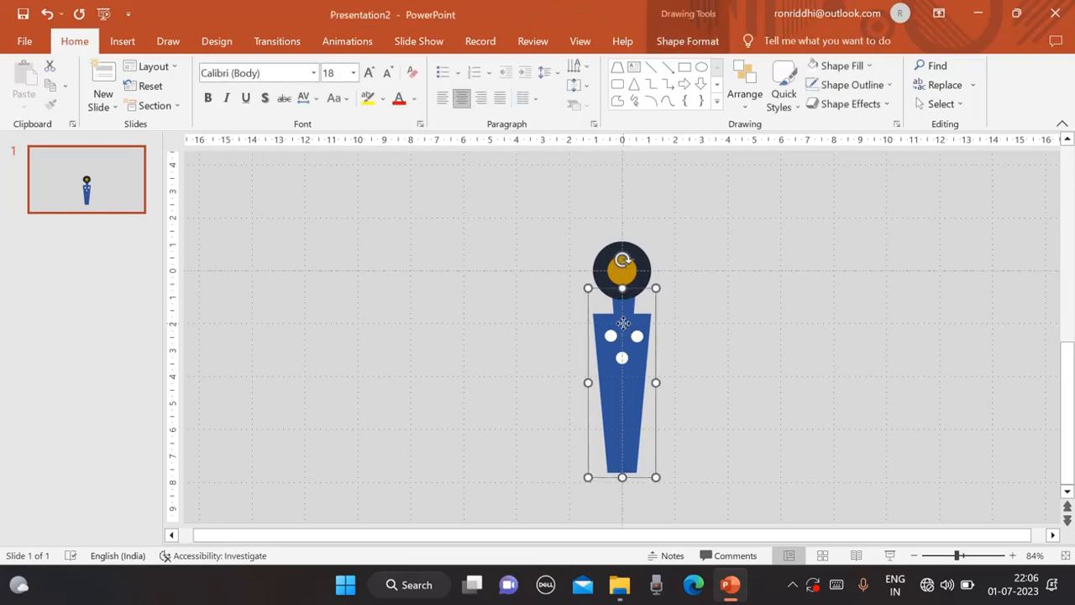
{"action": "left_click", "coordinate": [611, 336]}
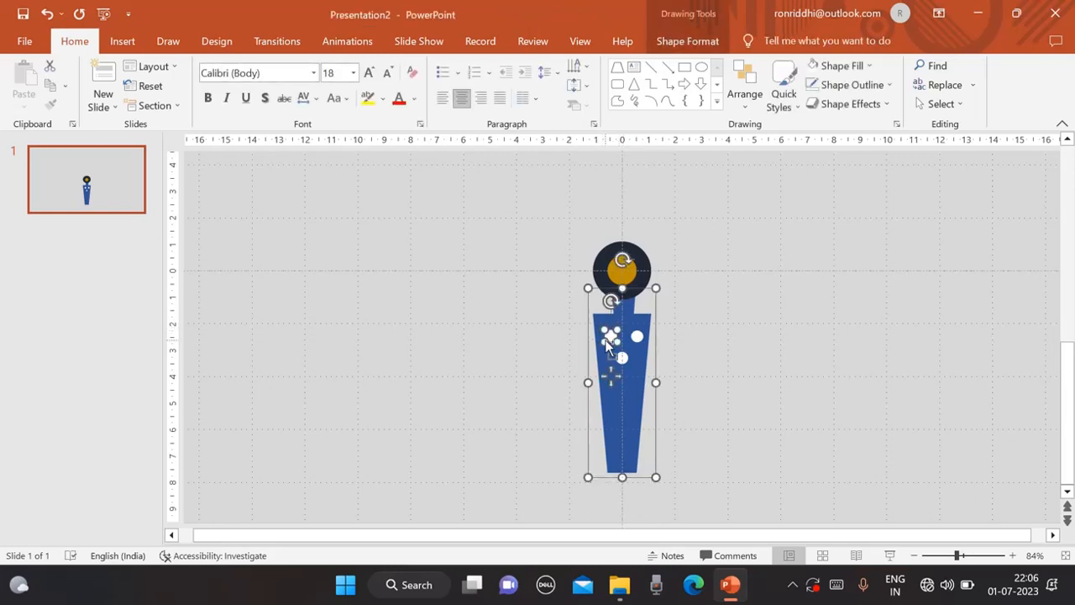
{"action": "left_click", "coordinate": [621, 358], "text": "shift"}
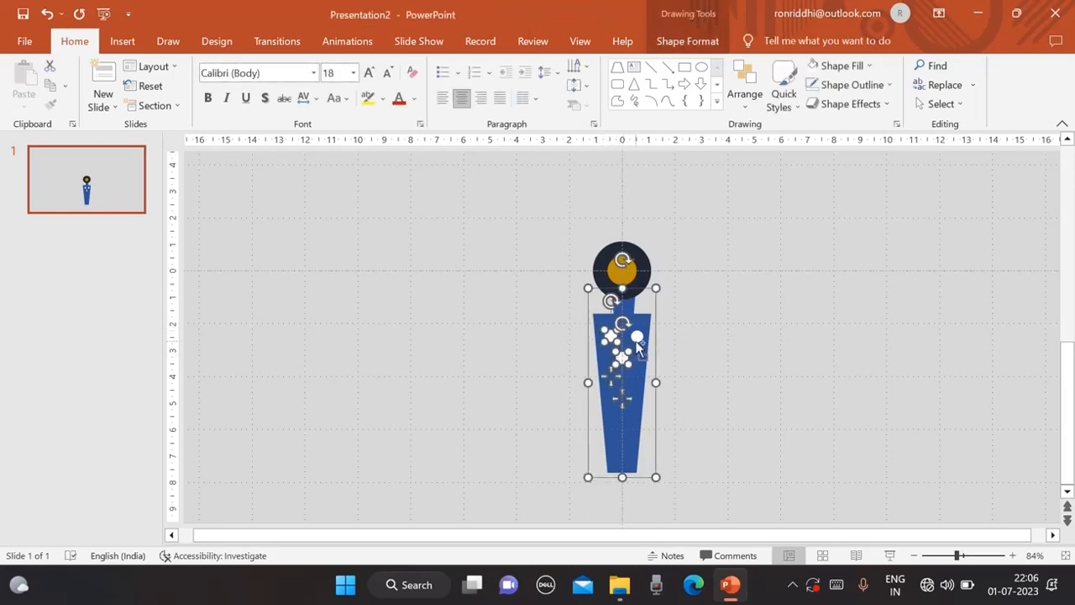
{"action": "left_click", "coordinate": [638, 339], "text": "shift"}
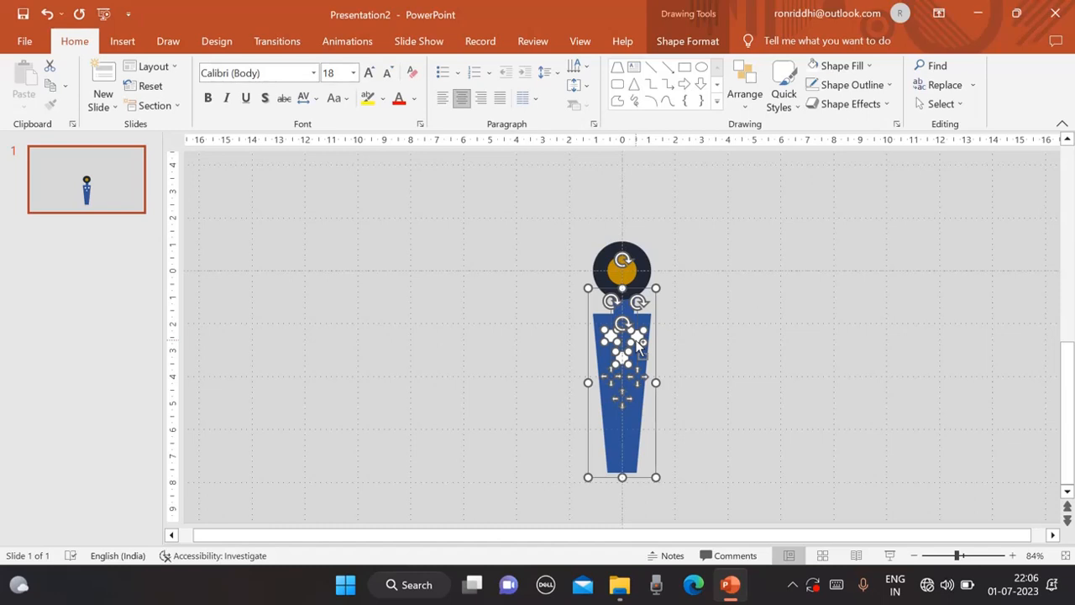
{"action": "key", "text": "ctrl+g"}
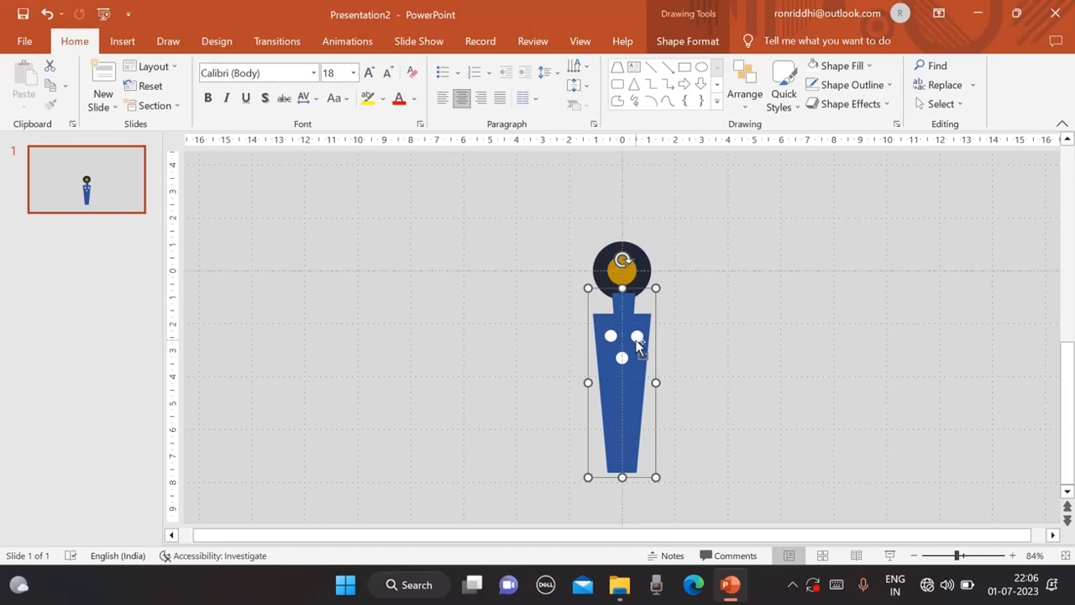
Duplicate the grouped body and rotate the copy upside down by 180 degrees.
{"action": "key", "text": "ctrl+d"}
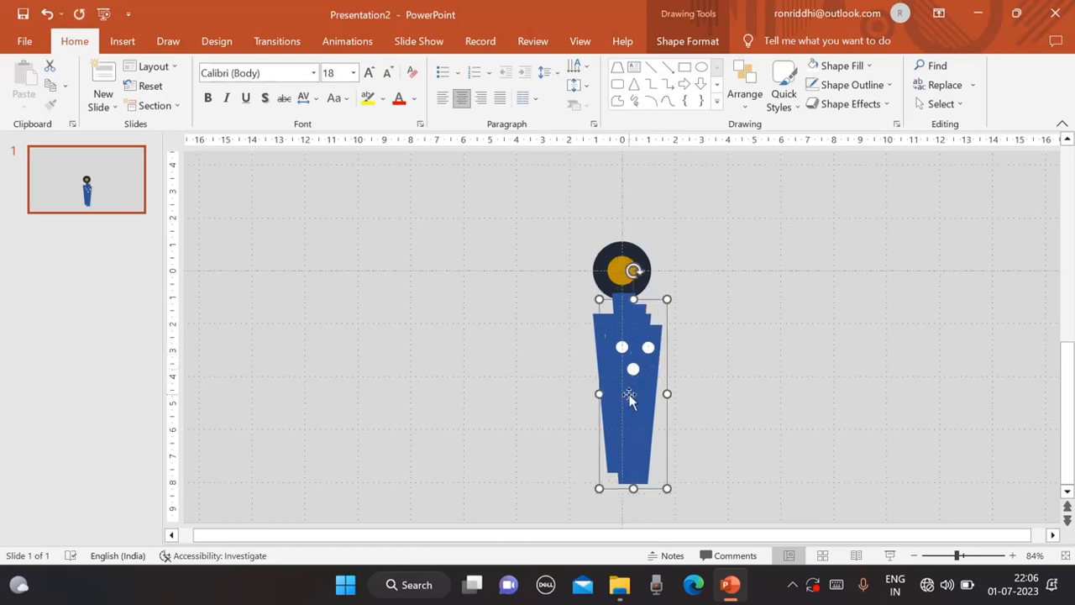
{"action": "left_click_drag", "start_coordinate": [629, 394], "coordinate": [746, 390]}
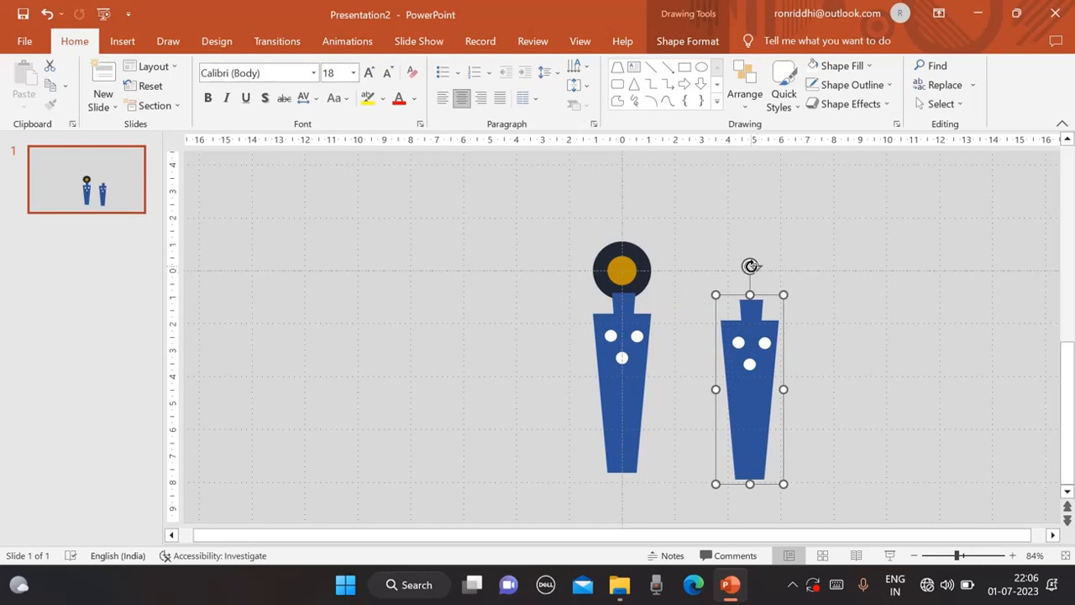
{"action": "left_click_drag", "start_coordinate": [751, 267], "coordinate": [751, 504]}
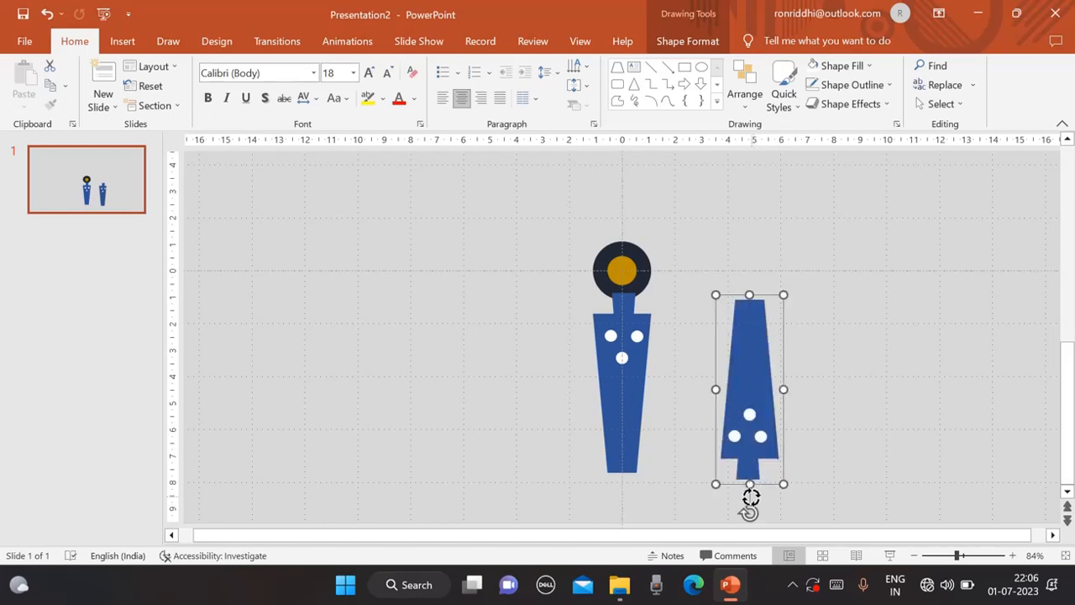
Move the upside-down body copy above the head so it mirrors the lower body.
{"action": "left_click_drag", "start_coordinate": [754, 372], "coordinate": [630, 191]}
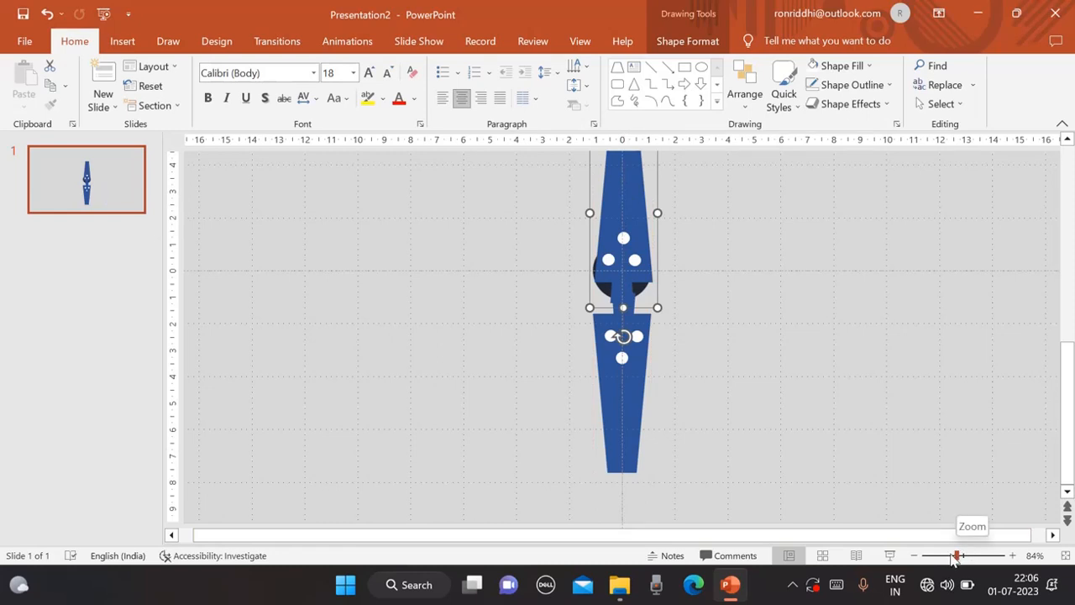
{"action": "left_click", "coordinate": [952, 556]}
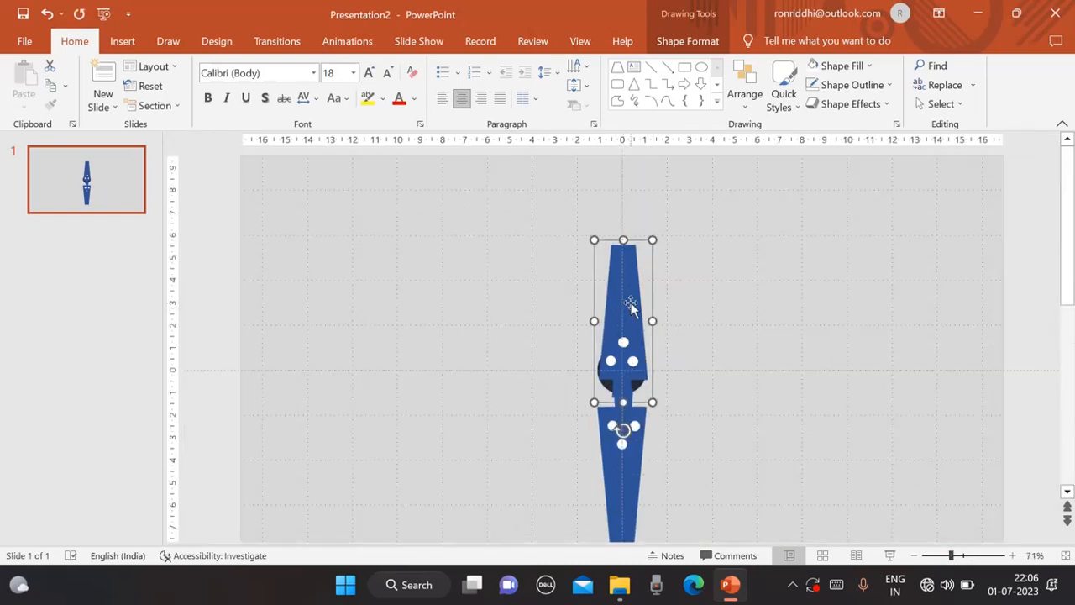
{"action": "left_click_drag", "start_coordinate": [631, 308], "coordinate": [631, 255]}
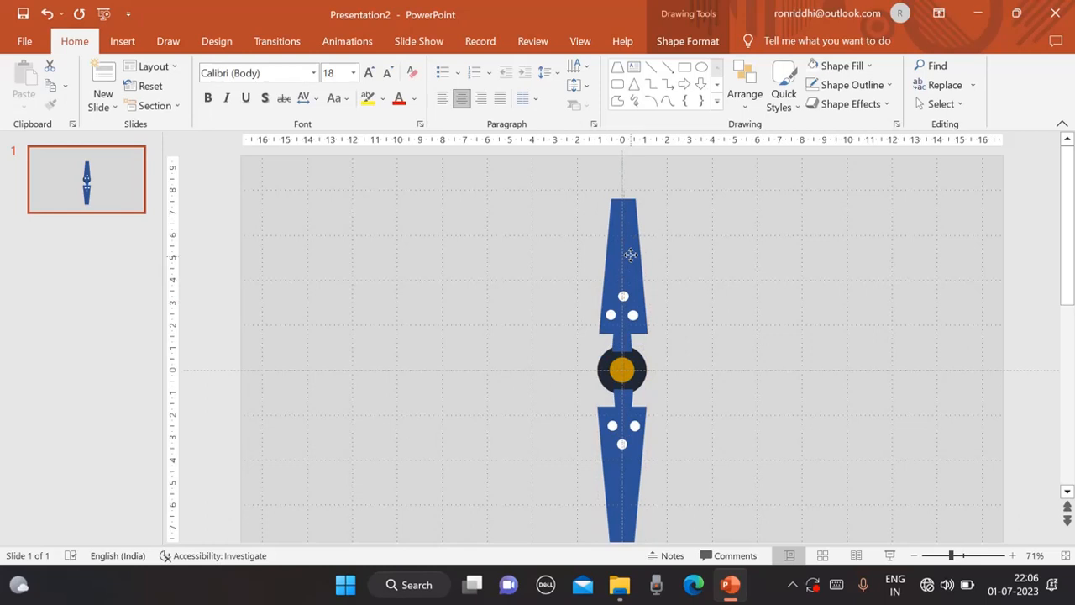
{"action": "left_click_drag", "start_coordinate": [631, 254], "coordinate": [631, 254]}
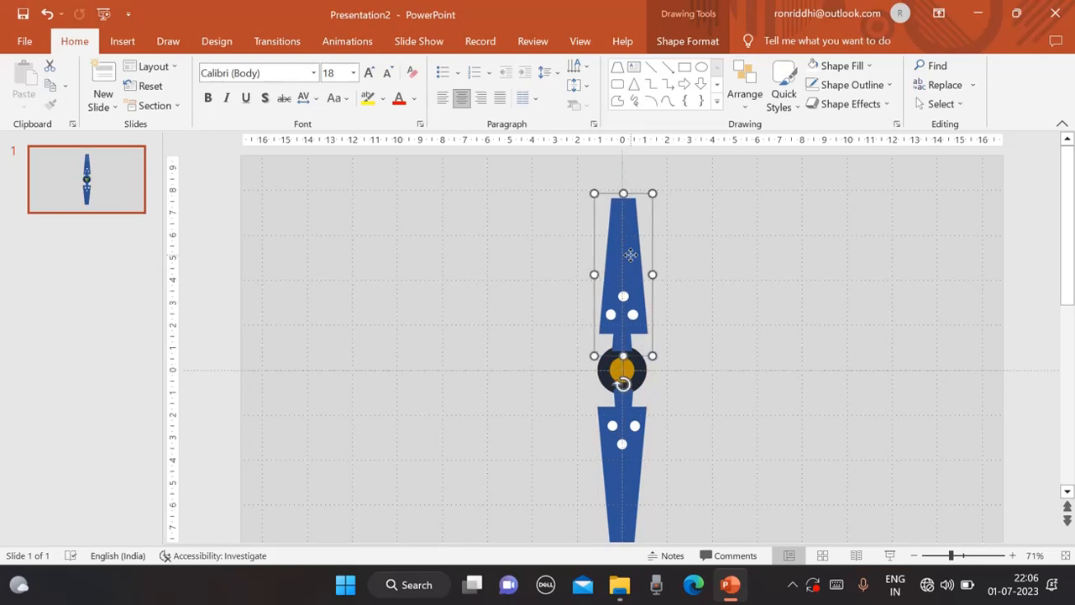